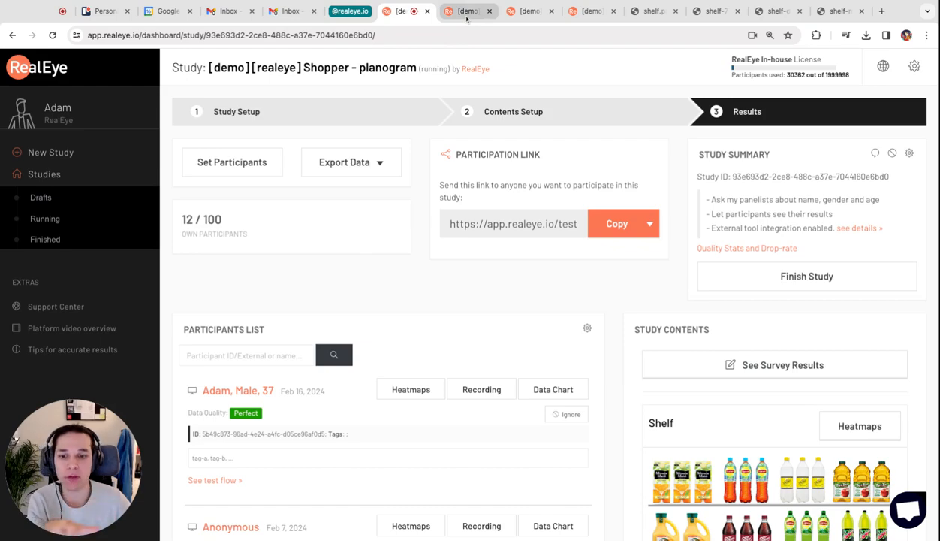
click(466, 12)
click(532, 9)
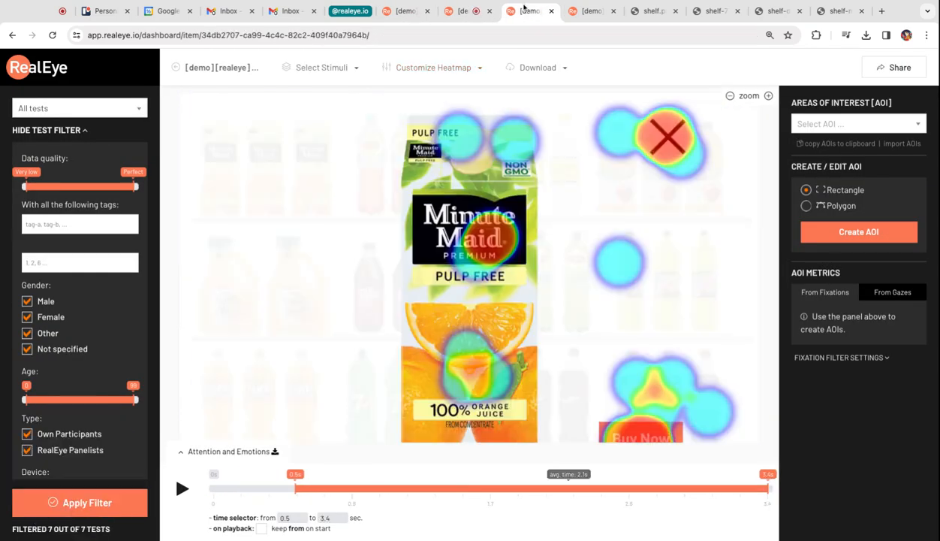
click(590, 11)
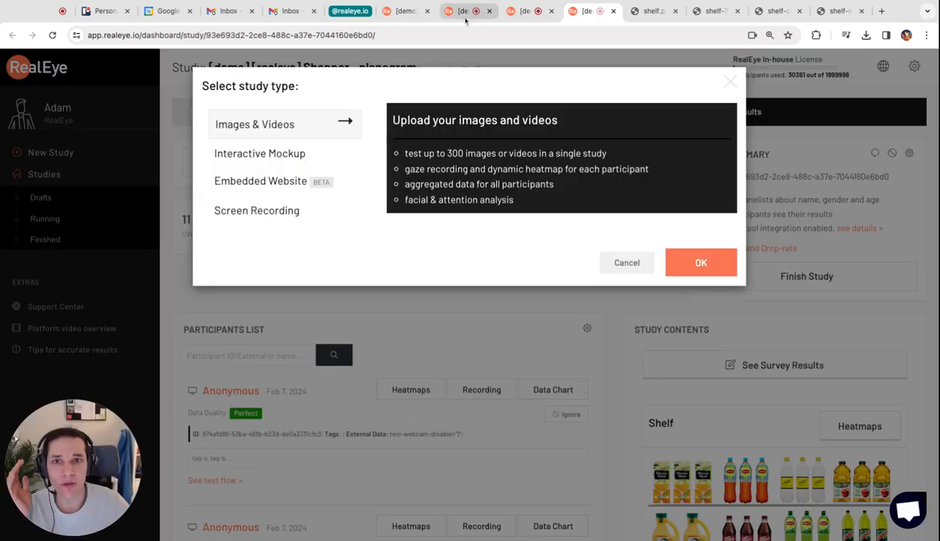
click(381, 10)
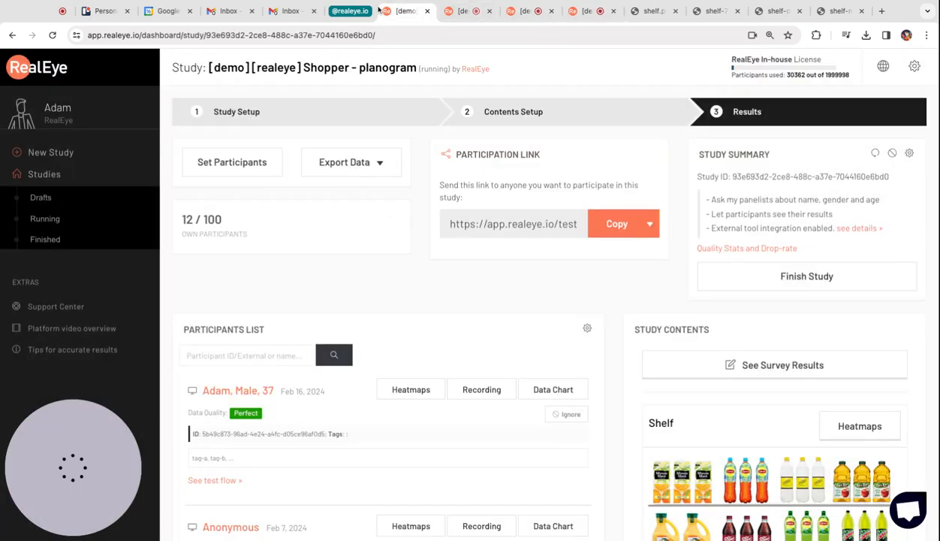
- Play the most recent participant's session recording and pause it once the enlarged Minute Maid product page appears
click(494, 391)
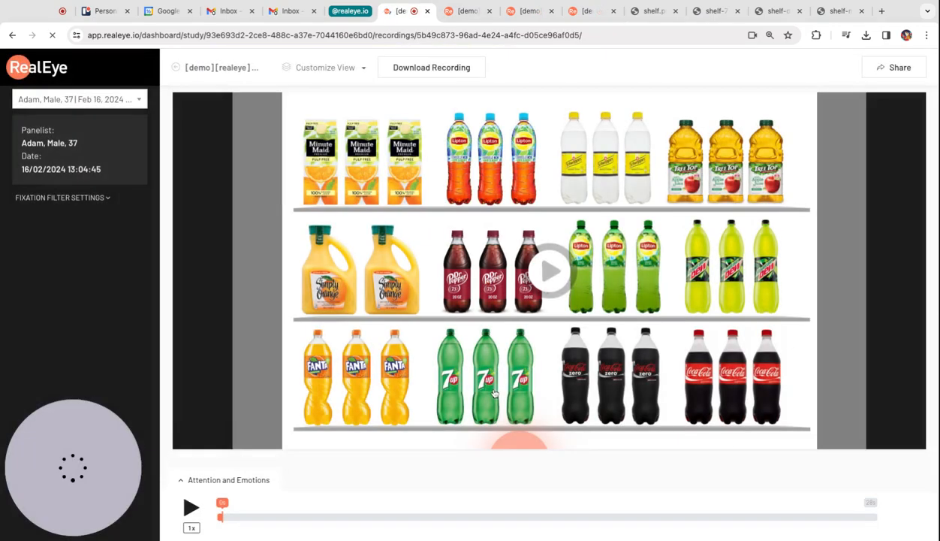
click(556, 278)
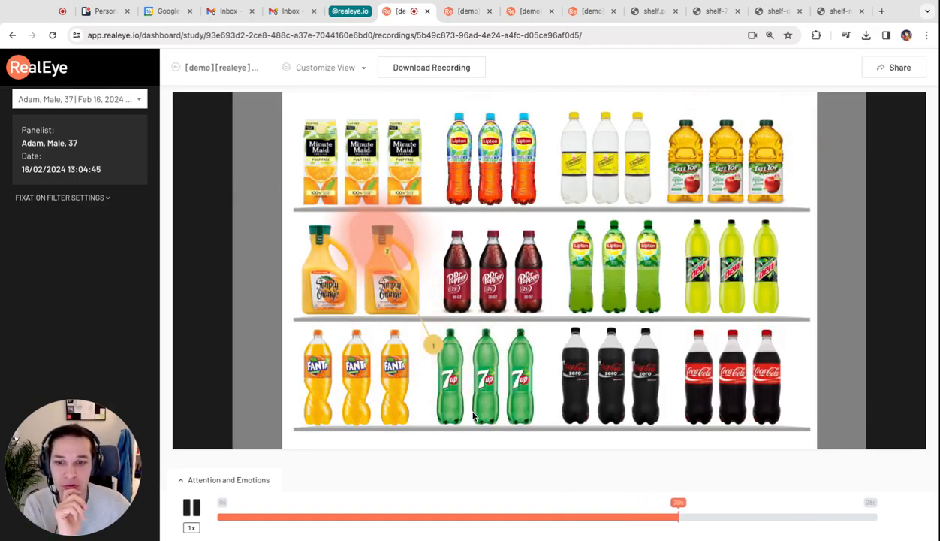
key(space)
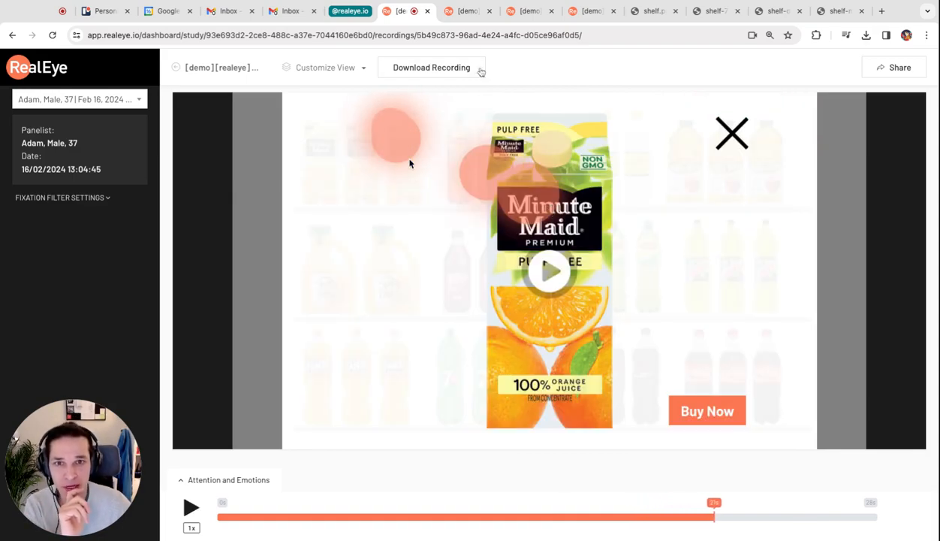
- On the shelf heatmap, draw a rectangular AOI about 21% wide and 29% high around the Schweppes bottles and examine its fixation metrics
click(467, 12)
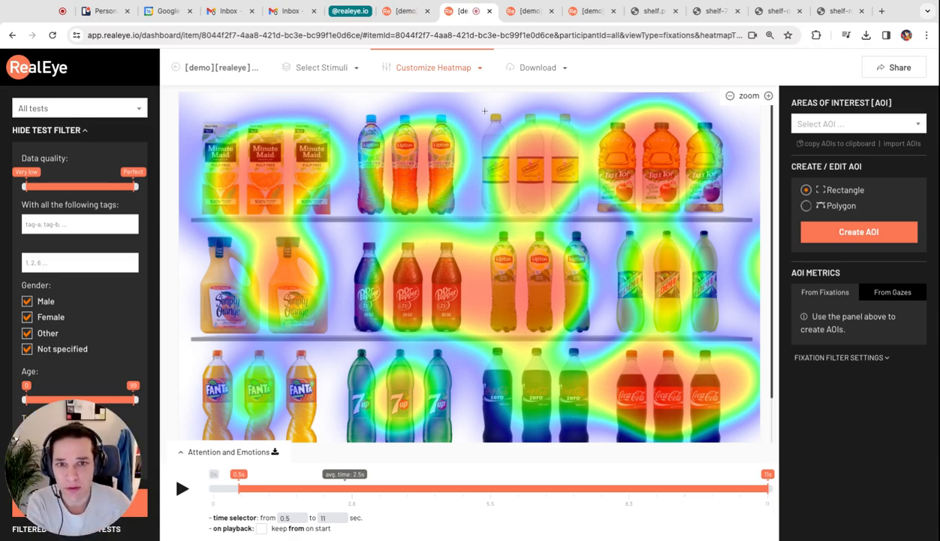
drag(472, 109, 593, 222)
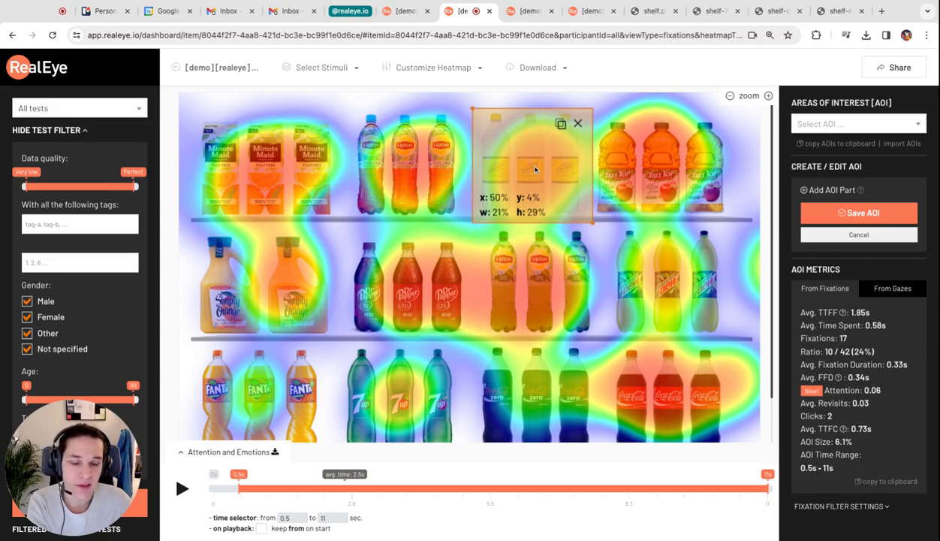
triple_click(828, 315)
click(828, 314)
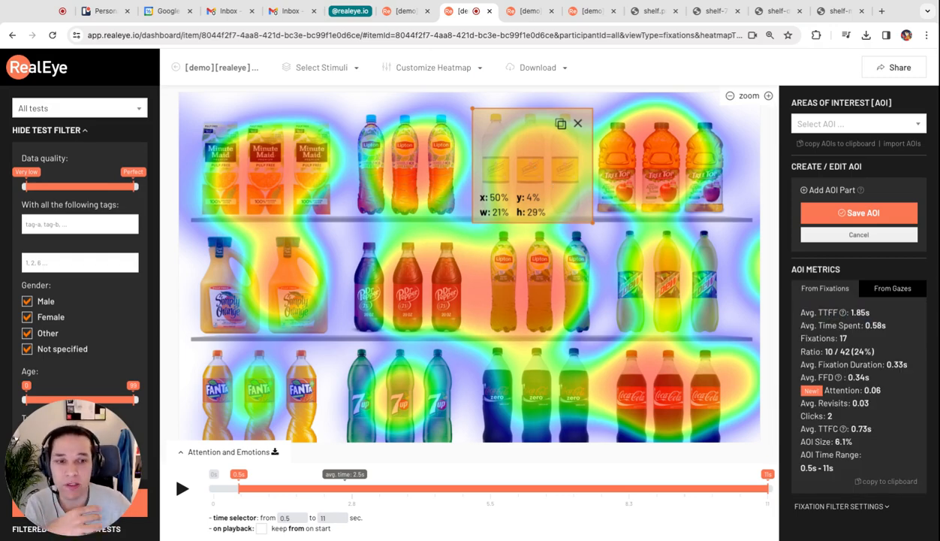
triple_click(828, 326)
click(833, 328)
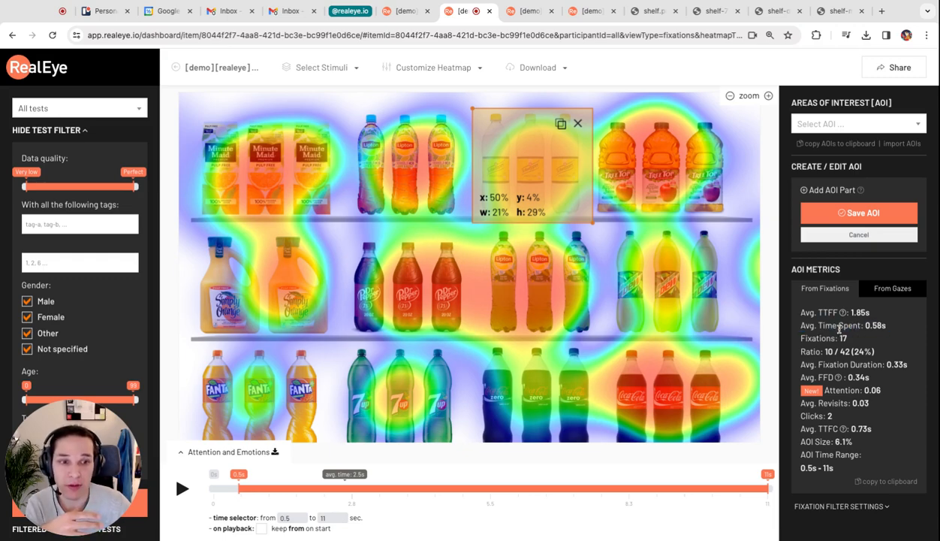
triple_click(836, 350)
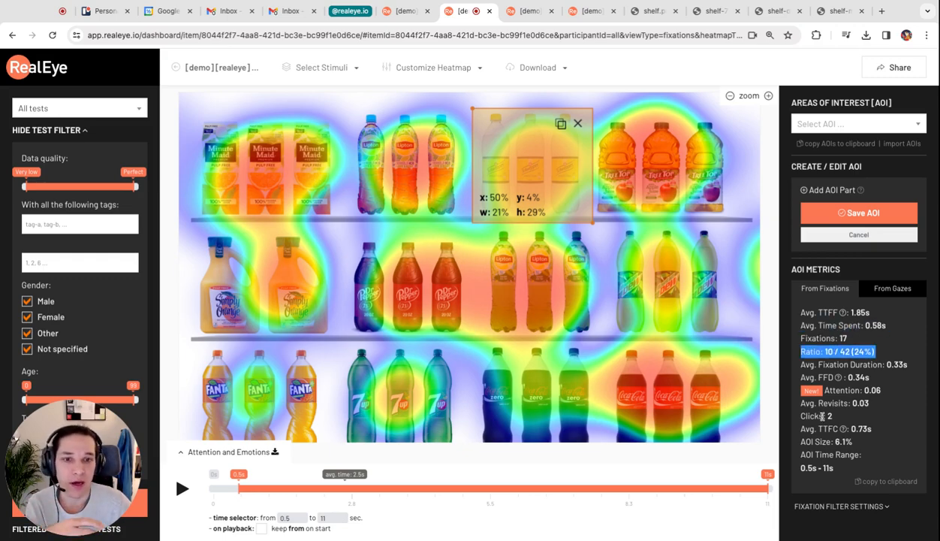
- Show mouse moves and clicks on the shelf heatmap and limit its time range to 0.5–5.7 s
click(444, 70)
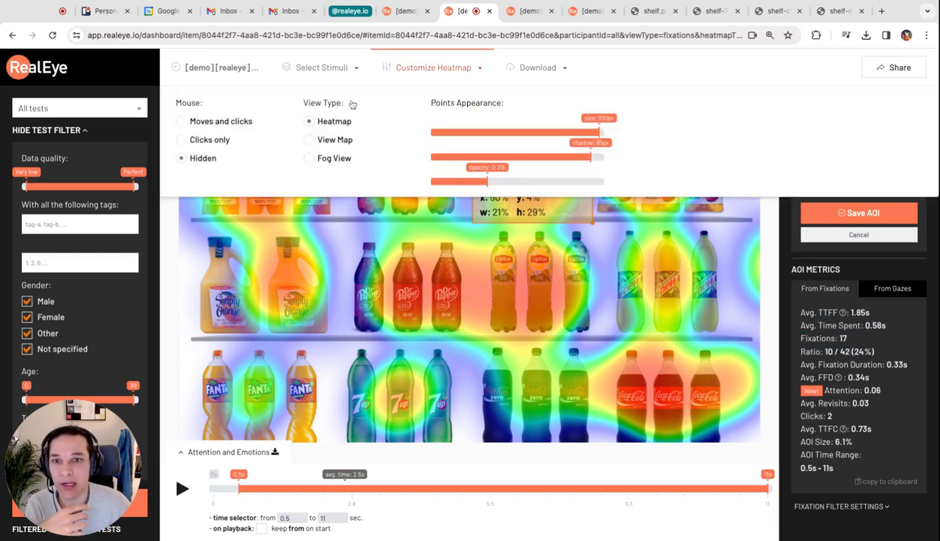
click(219, 120)
click(400, 69)
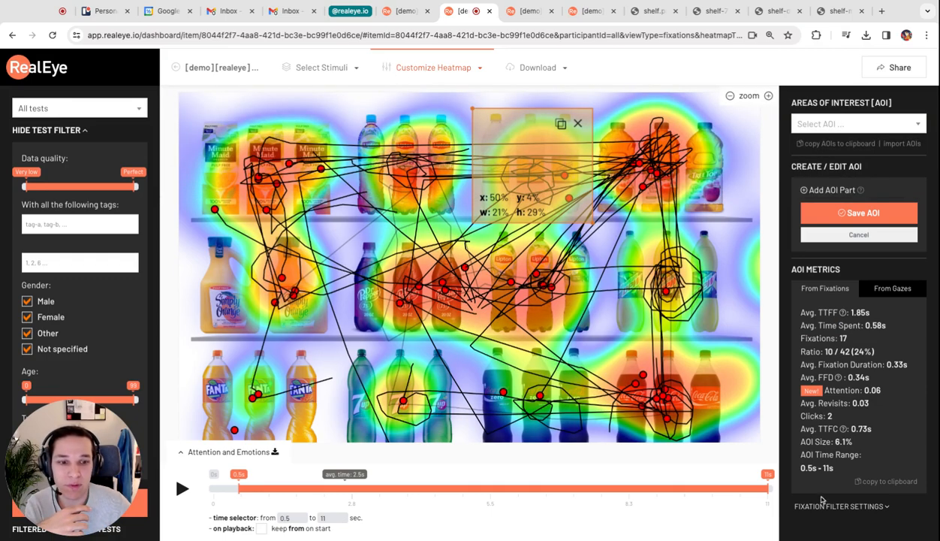
drag(767, 480, 503, 441)
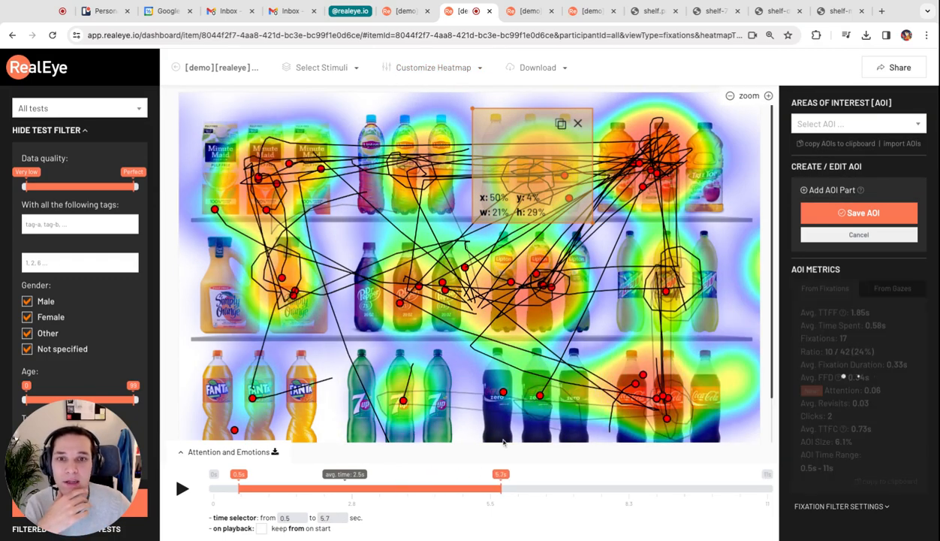
- Start a new study of the Interactive Mockup type
click(398, 13)
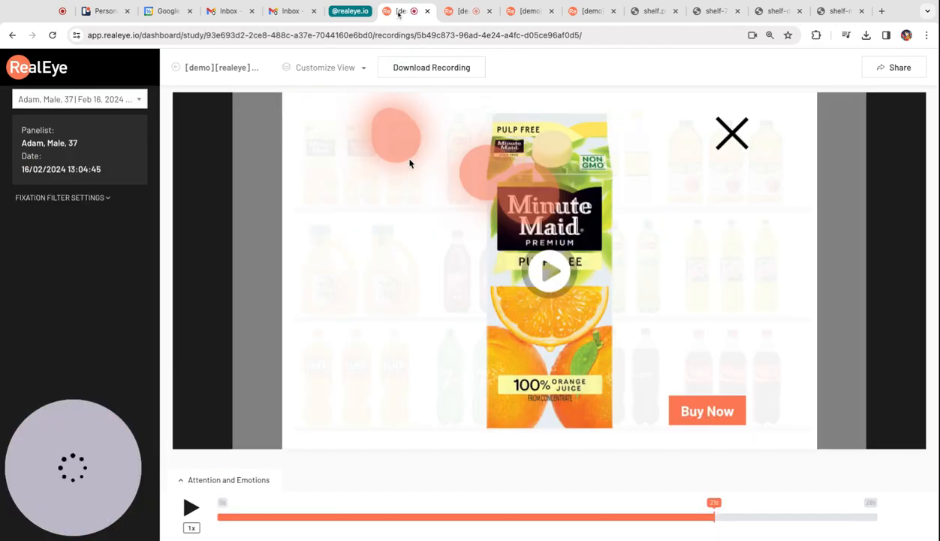
click(531, 13)
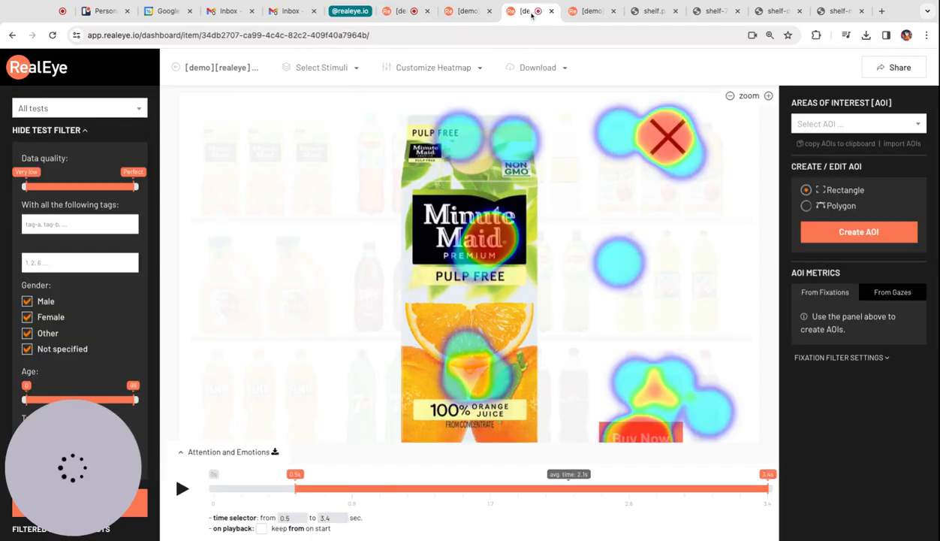
click(584, 11)
click(627, 263)
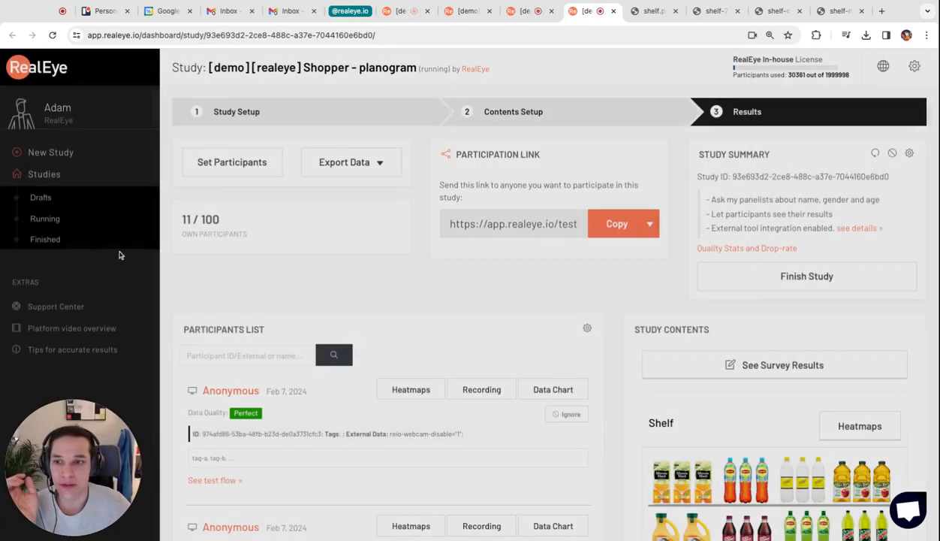
click(66, 155)
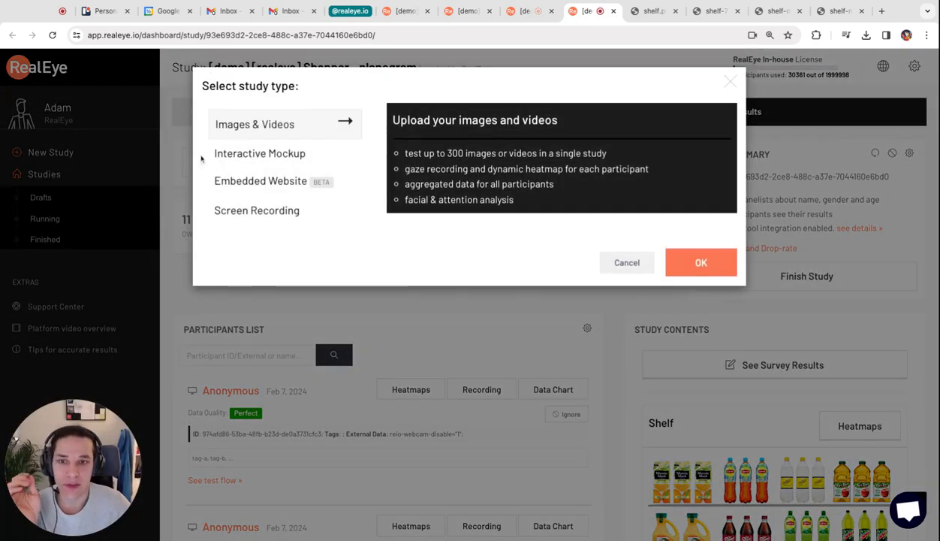
click(282, 154)
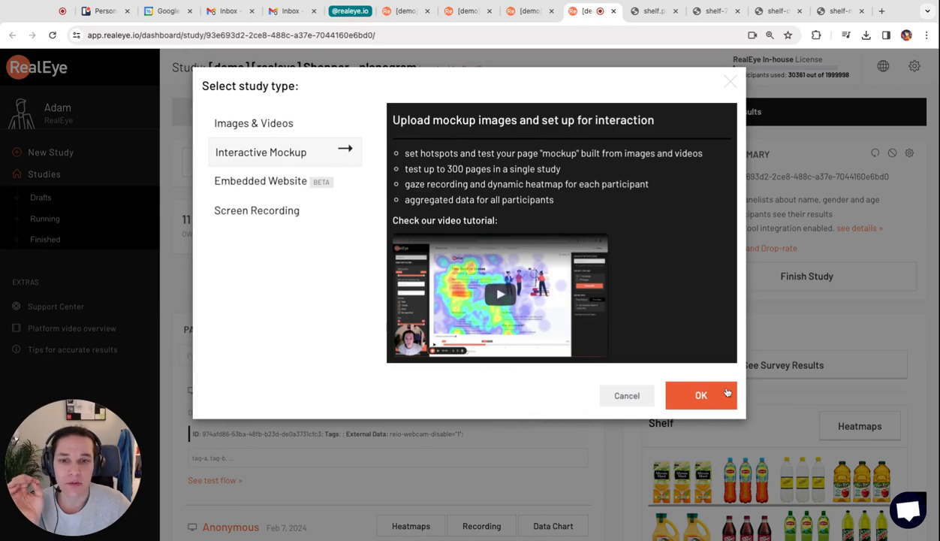
click(701, 395)
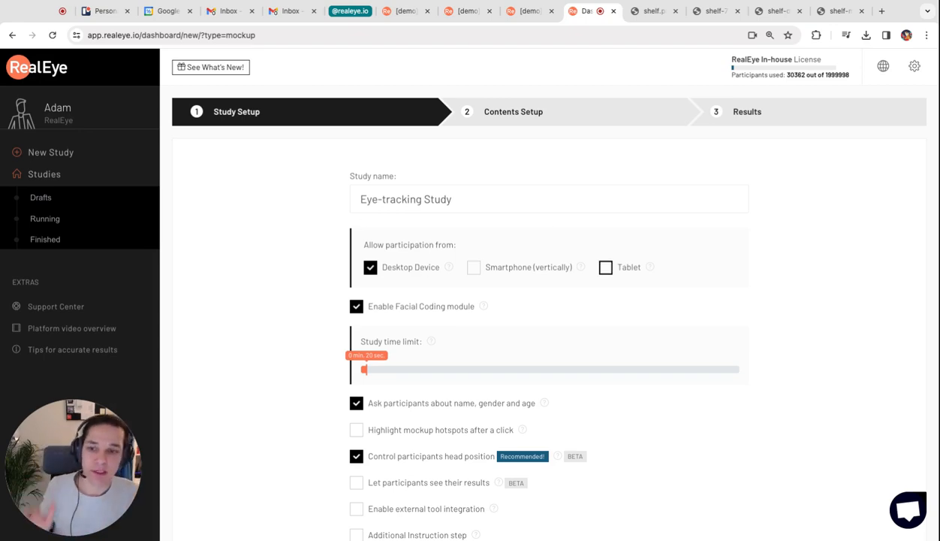
- Allow participation from tablets and set the study time limit to 1 min. 30 sec
click(605, 267)
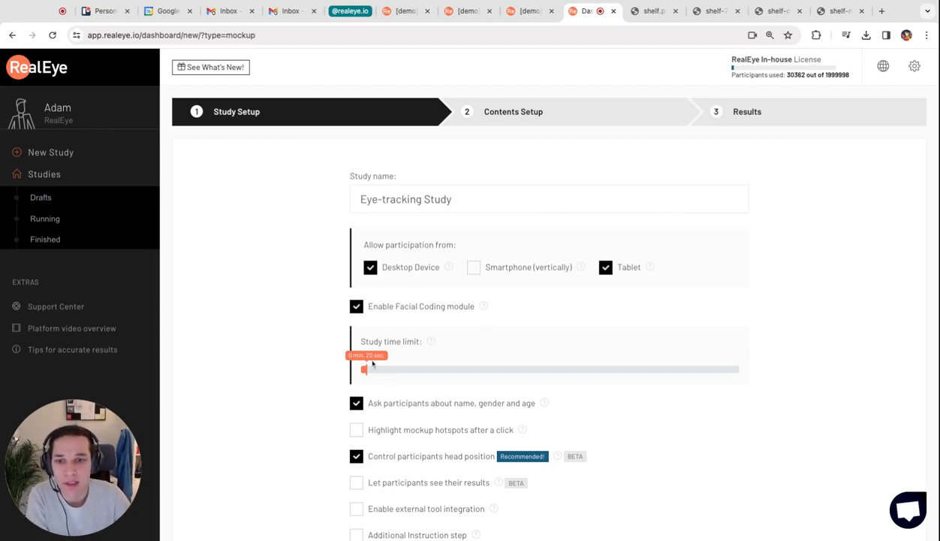
drag(373, 360, 373, 360)
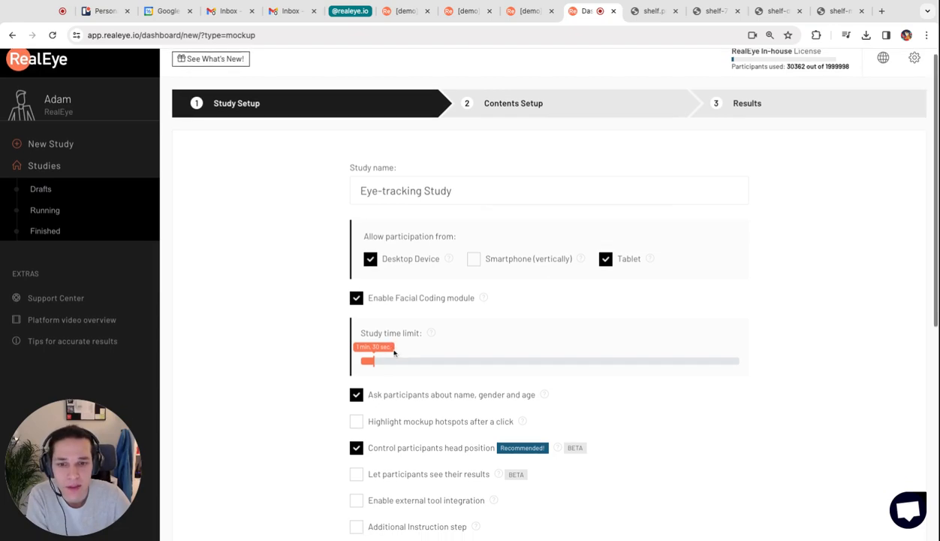
- Write the intro message "Click the product you'd like to purchase" and save the study setup to continue to adding contents
scroll(394, 353, down, 2)
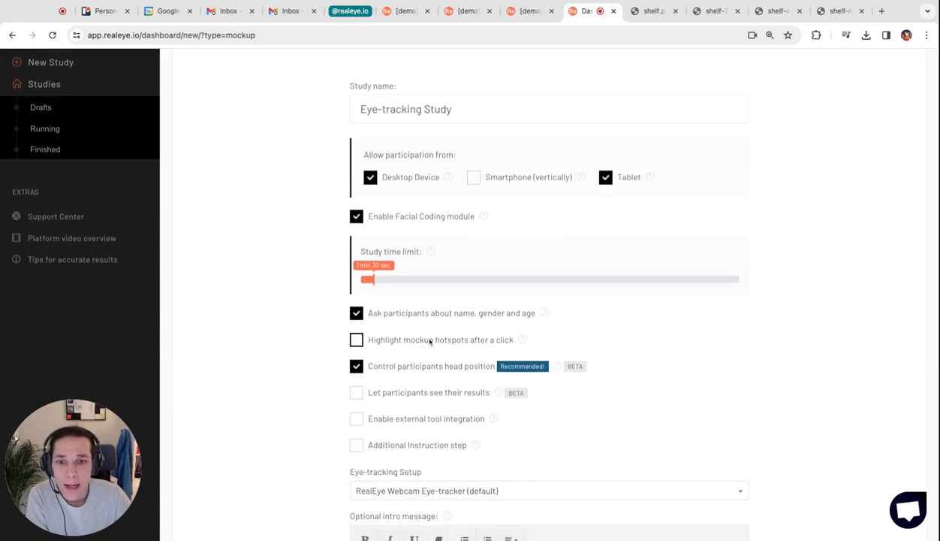
scroll(430, 342, down, 4)
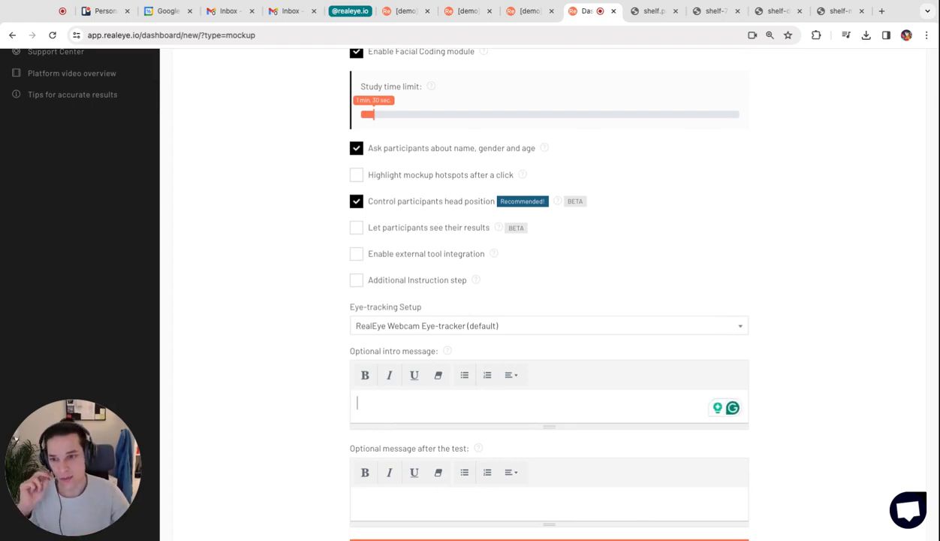
text(Click th epro)
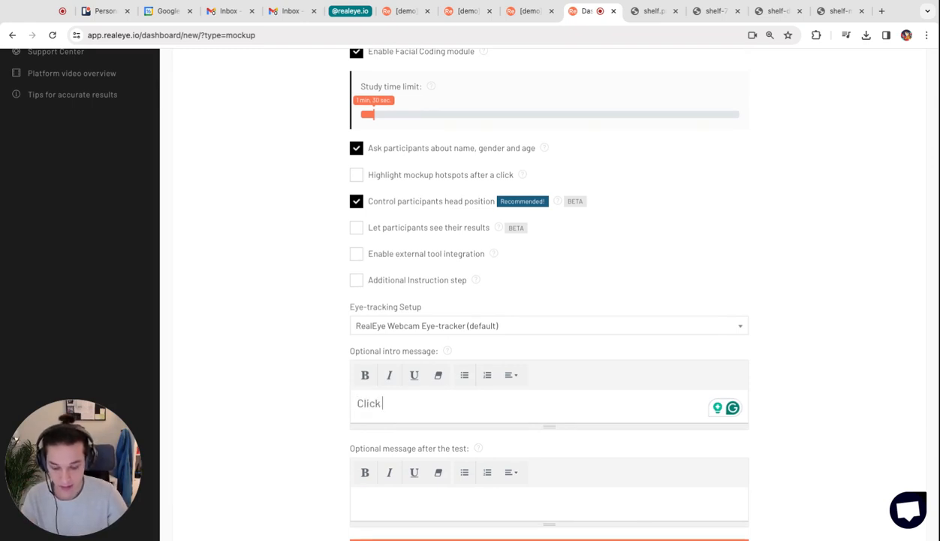
key(BackSpace)
key(BackSpace)
key(BackSpace)
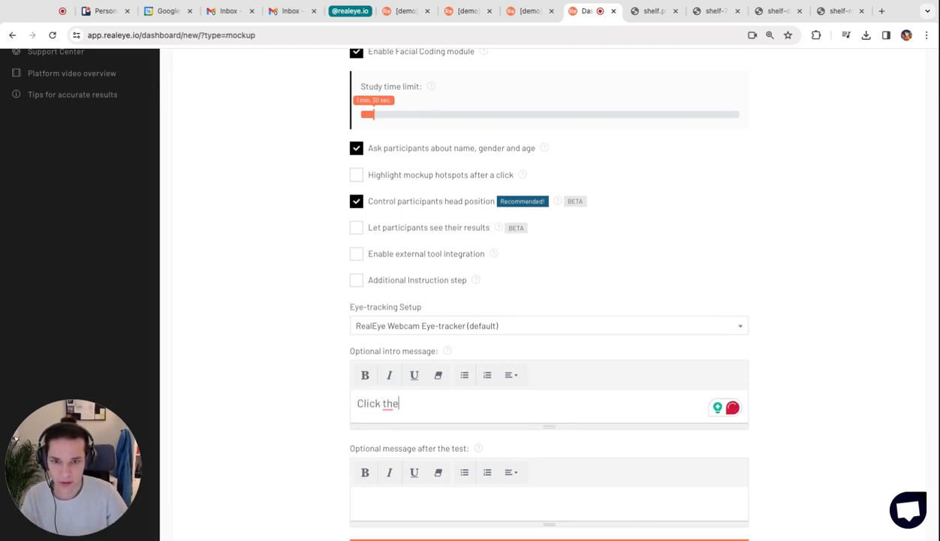
text(e product you'd l)
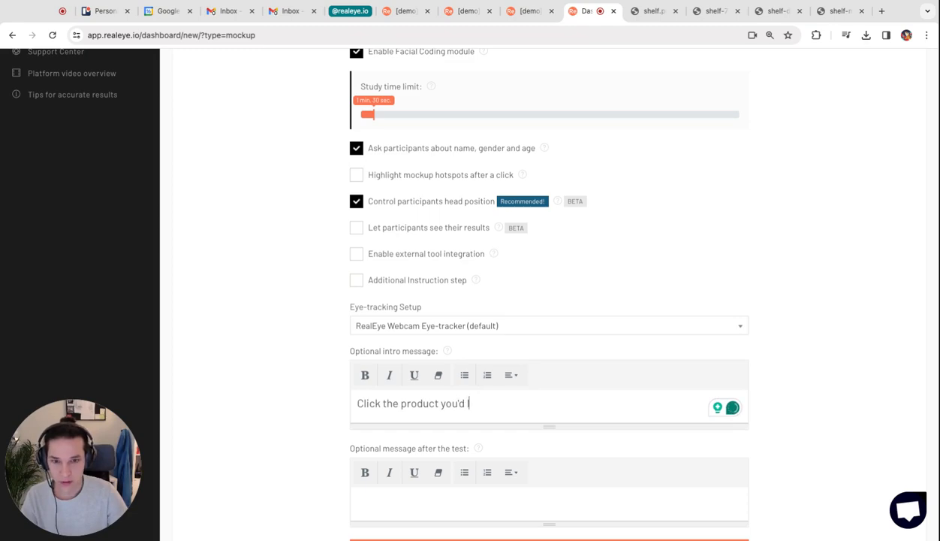
text(ike to purcha)
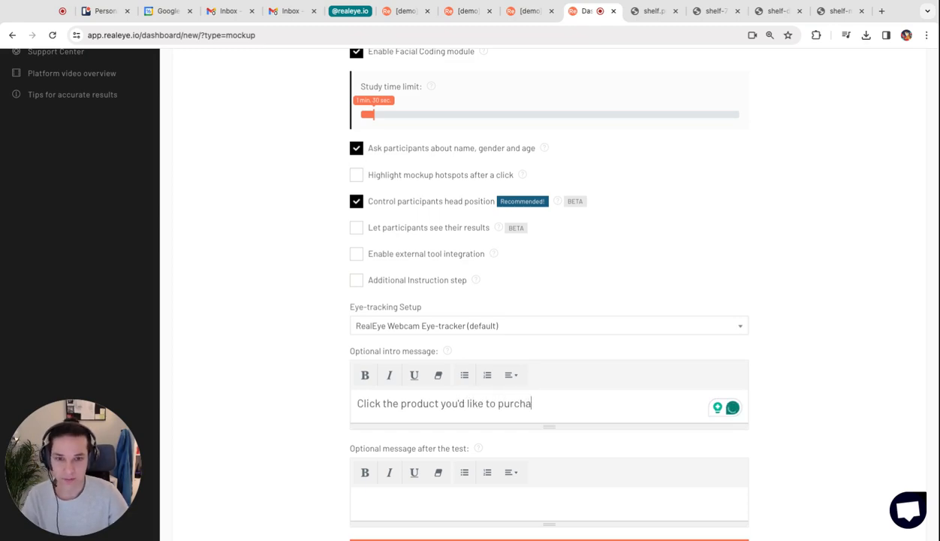
text(se)
scroll(556, 450, down, 3)
click(556, 492)
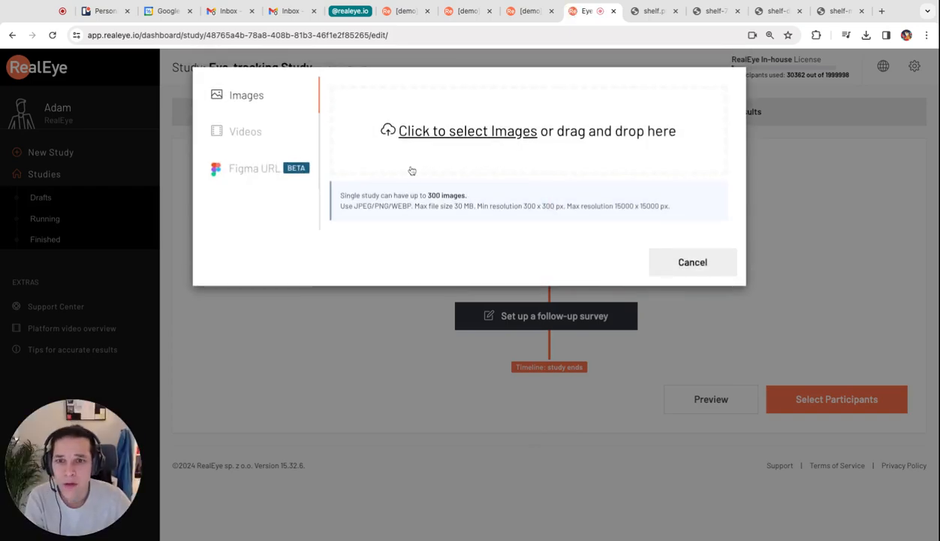
- Check the Figma URL import option for mockups and return to the image upload option
click(251, 171)
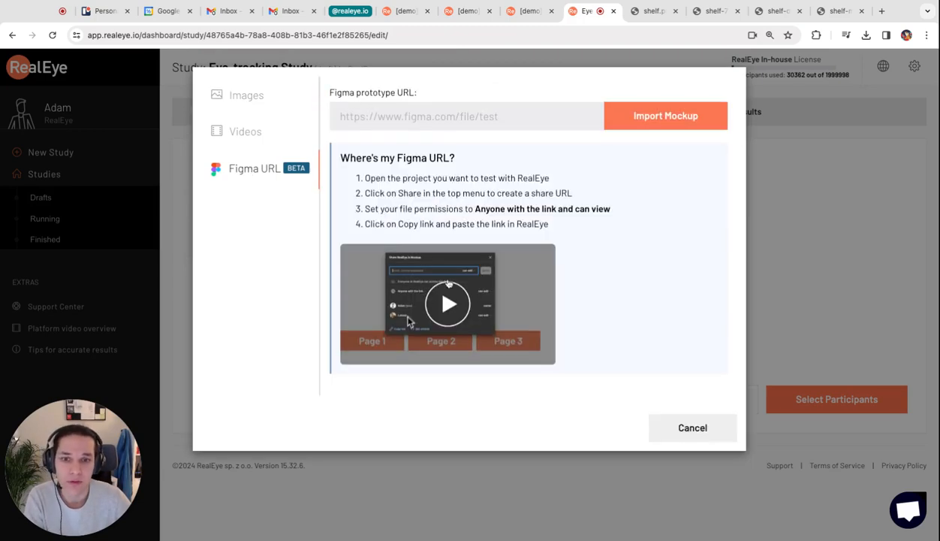
click(235, 94)
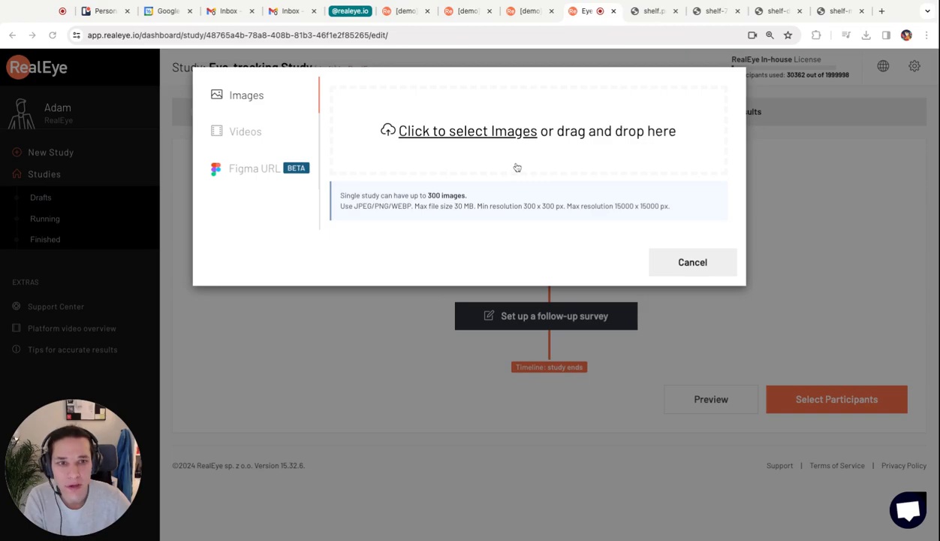
- Look over the mockup images shelf.png and shelf-7up.png, comparing the full shelf with the single-product page
click(656, 11)
click(490, 273)
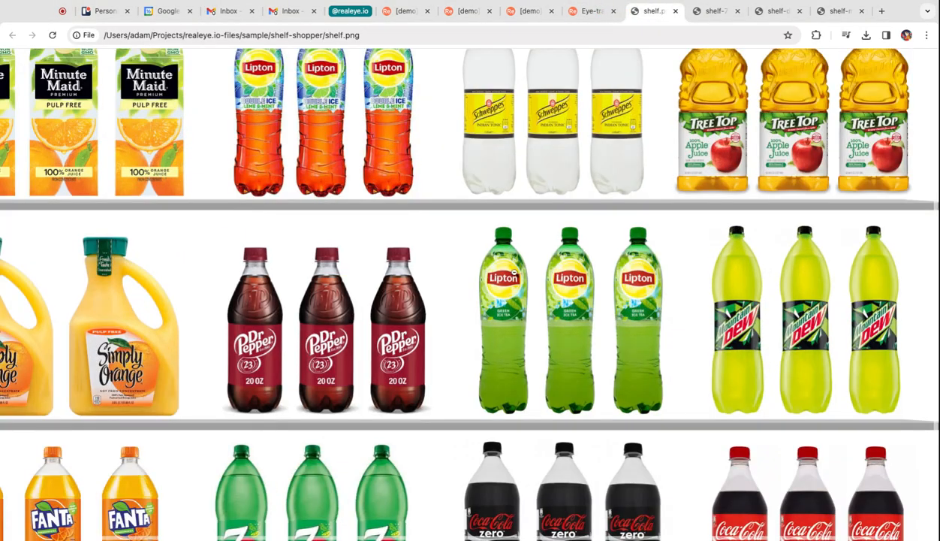
click(490, 273)
click(717, 11)
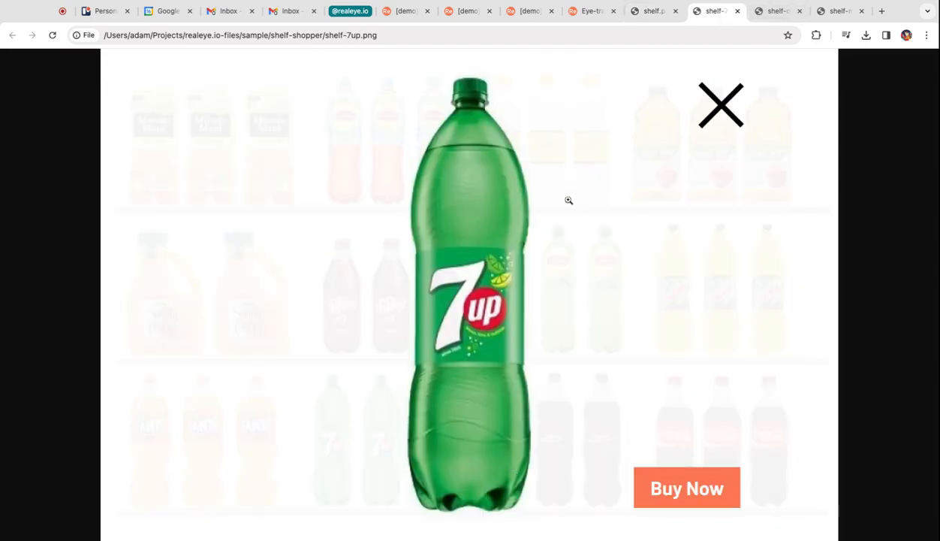
click(652, 12)
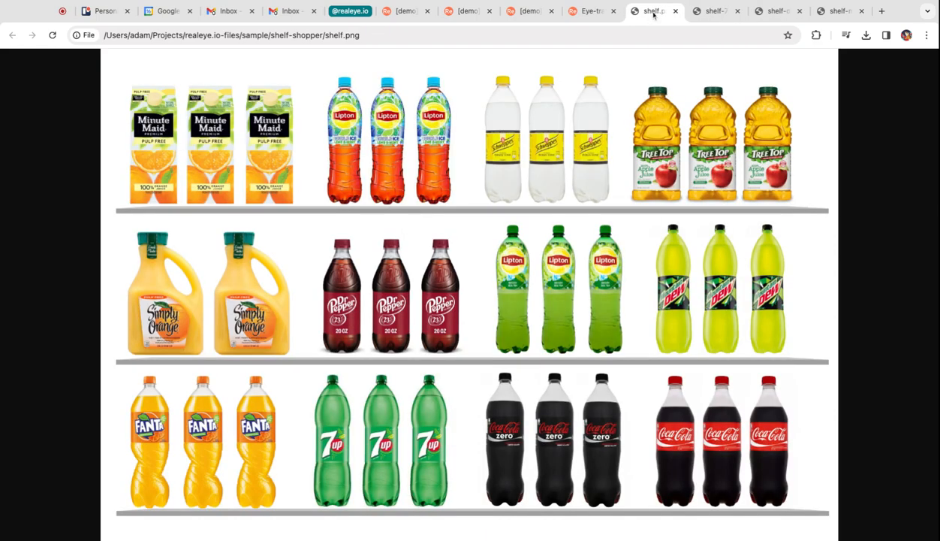
click(716, 12)
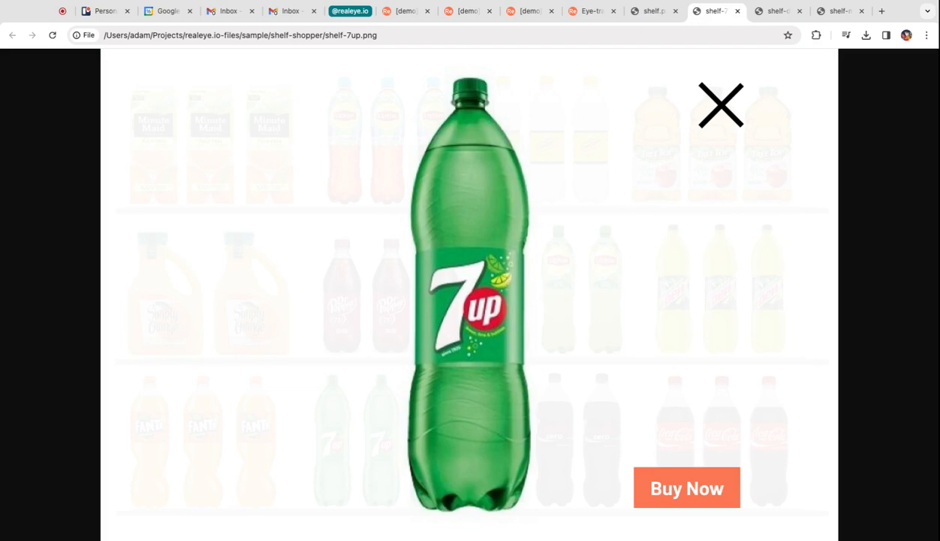
- Return to the study's image upload and add shelf.png, shelf-cokacola.png, shelf-7up.png, shelf-cokezero.png and shelf-drpepper.png as mockup contents
click(696, 108)
click(724, 109)
click(584, 18)
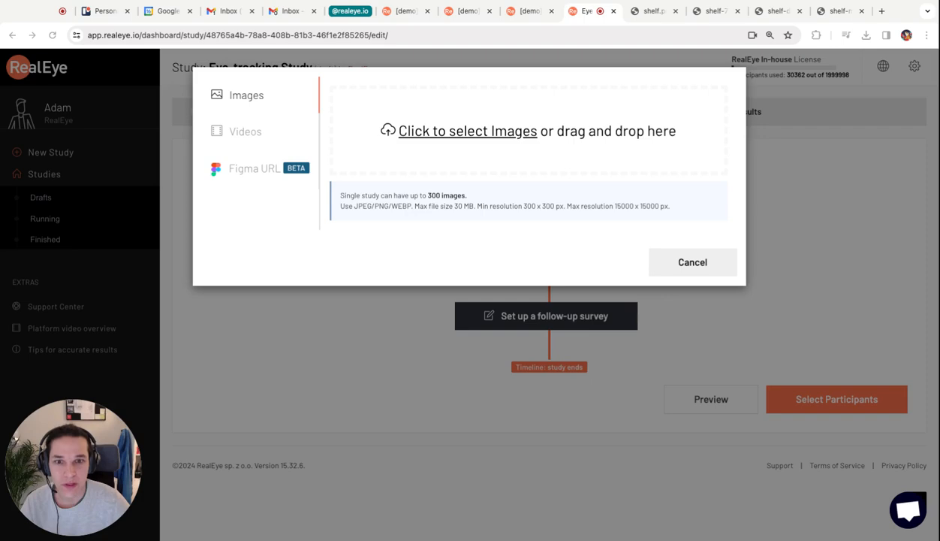
key(Return)
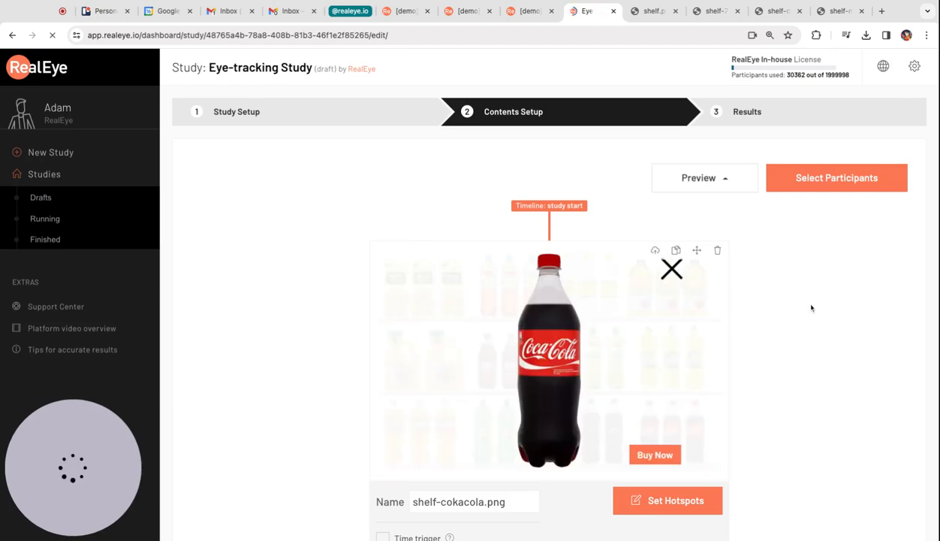
- Move shelf.png to the start of the study timeline, ahead of all the single-product pages
scroll(772, 310, down, 7)
scroll(772, 309, down, 11)
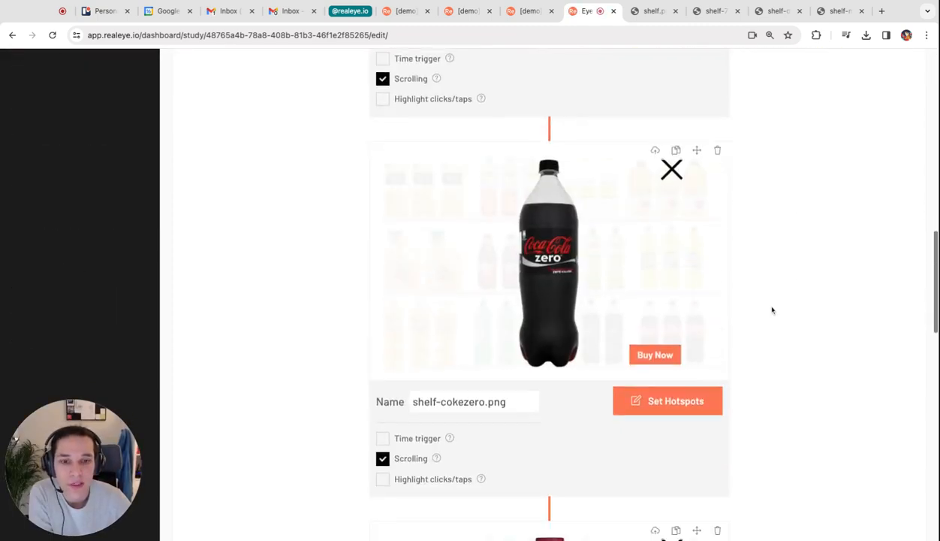
scroll(671, 75, down, 2)
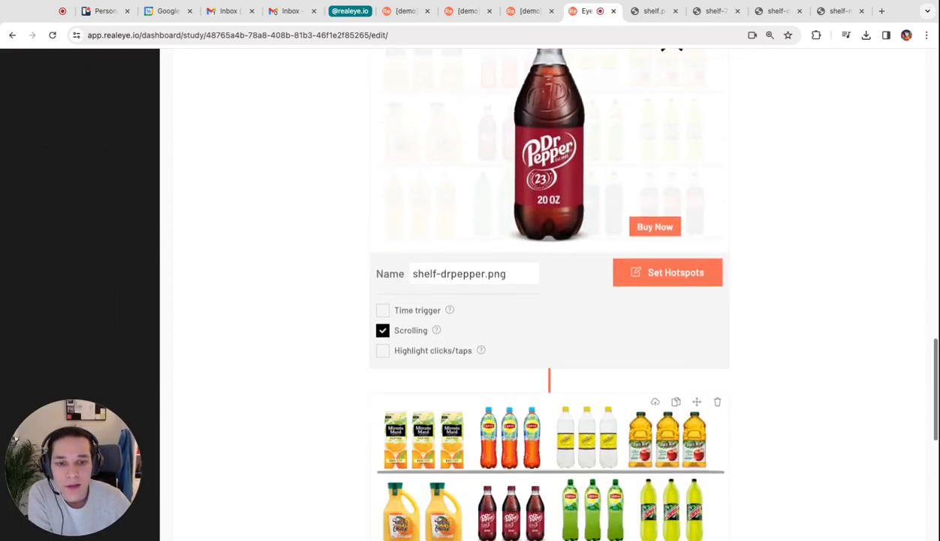
drag(699, 299, 709, 244)
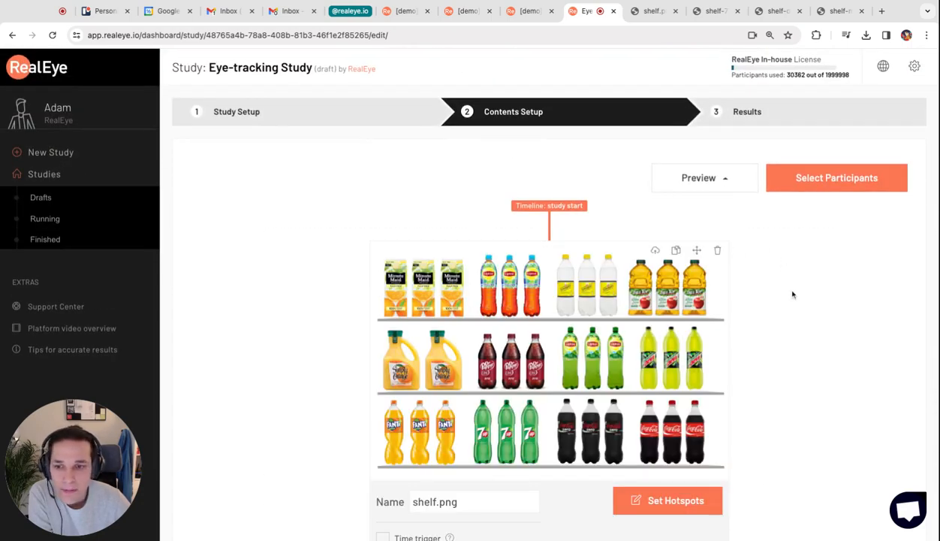
- Rename the shelf.png item as Shelf
scroll(460, 418, down, 3)
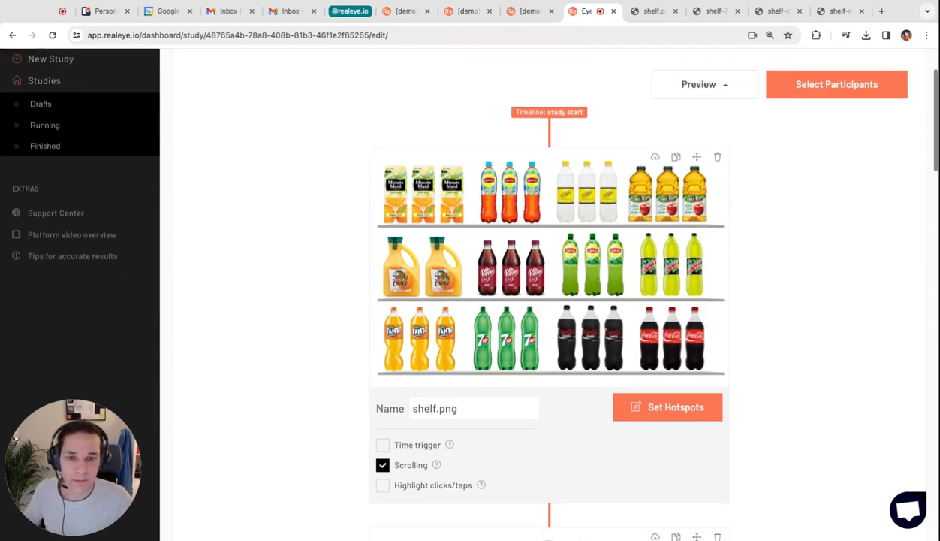
triple_click(468, 401)
text(Shel)
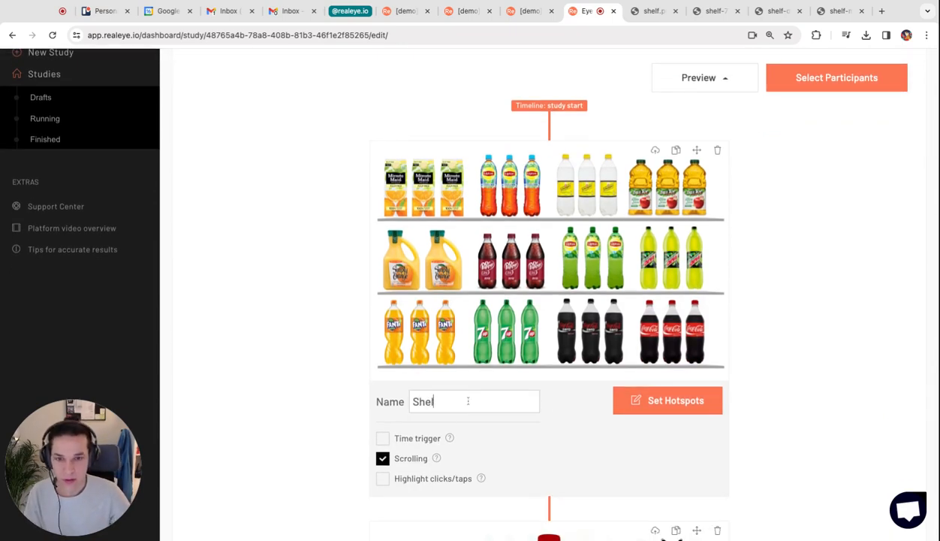
text(f)
- Map a hotspot over the three Dr Pepper bottles on the Shelf image and link it to shelf-drpepper.png
click(668, 401)
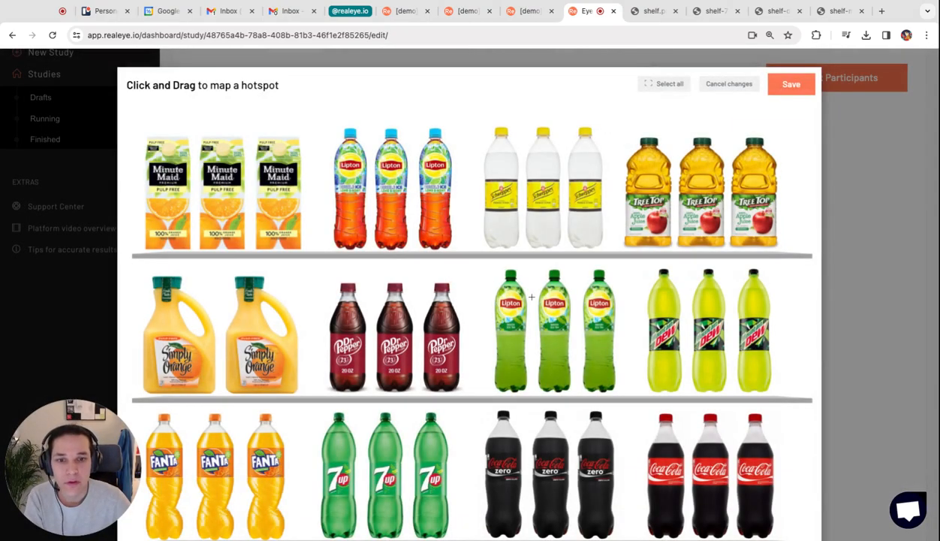
click(741, 89)
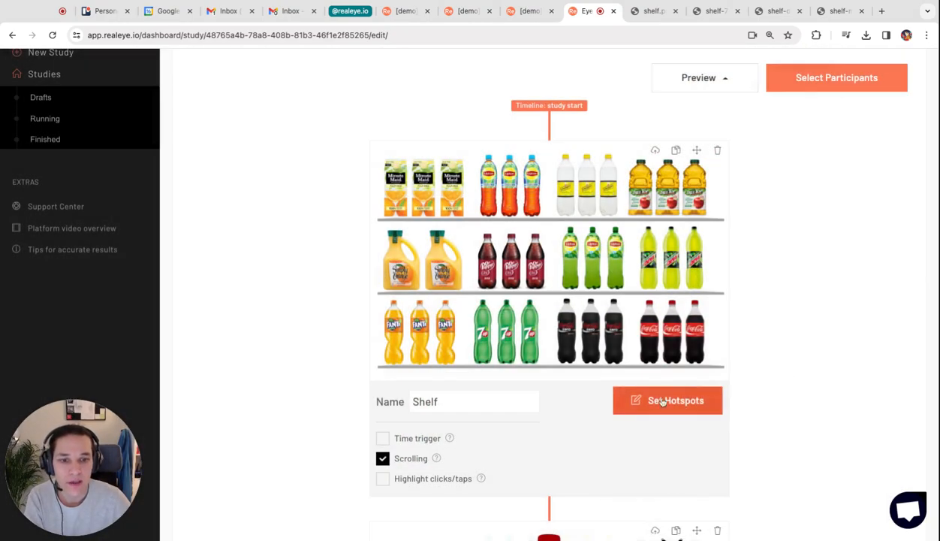
click(665, 402)
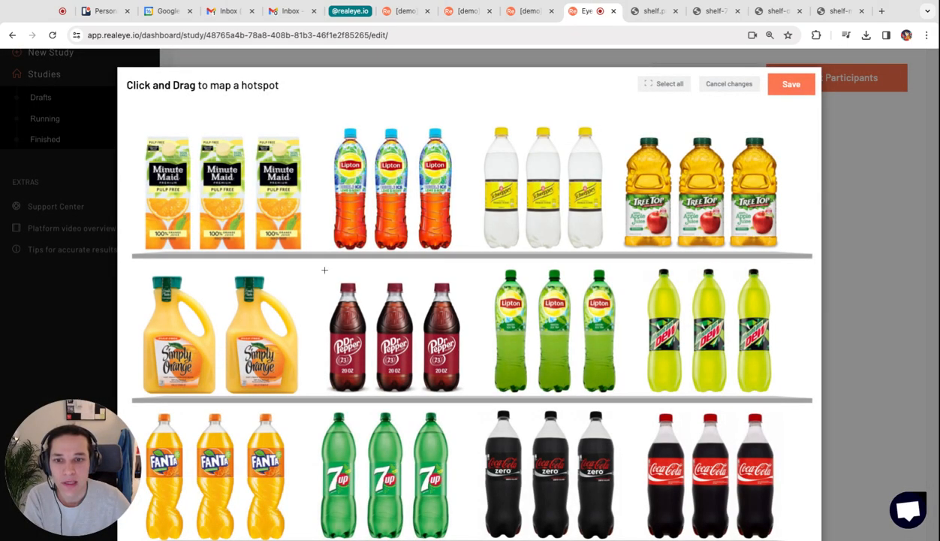
drag(320, 277, 471, 399)
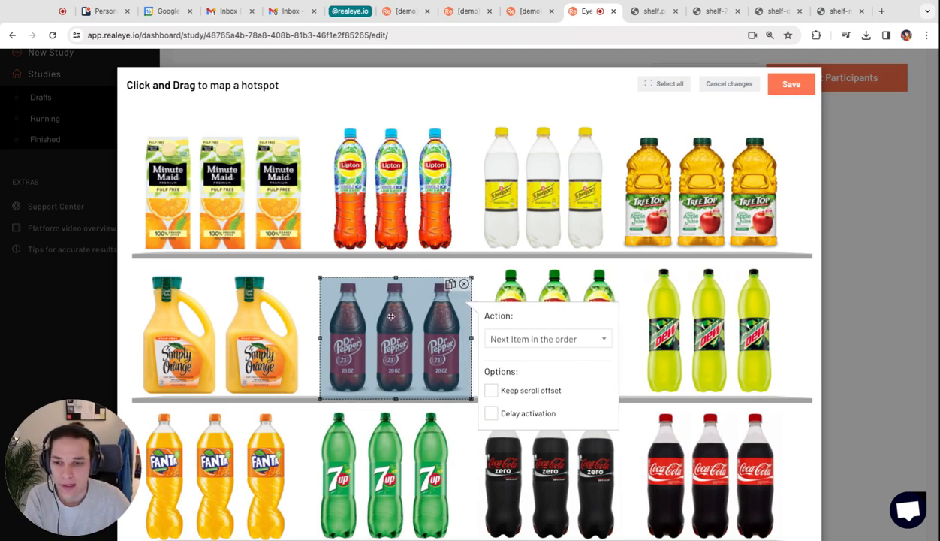
click(521, 339)
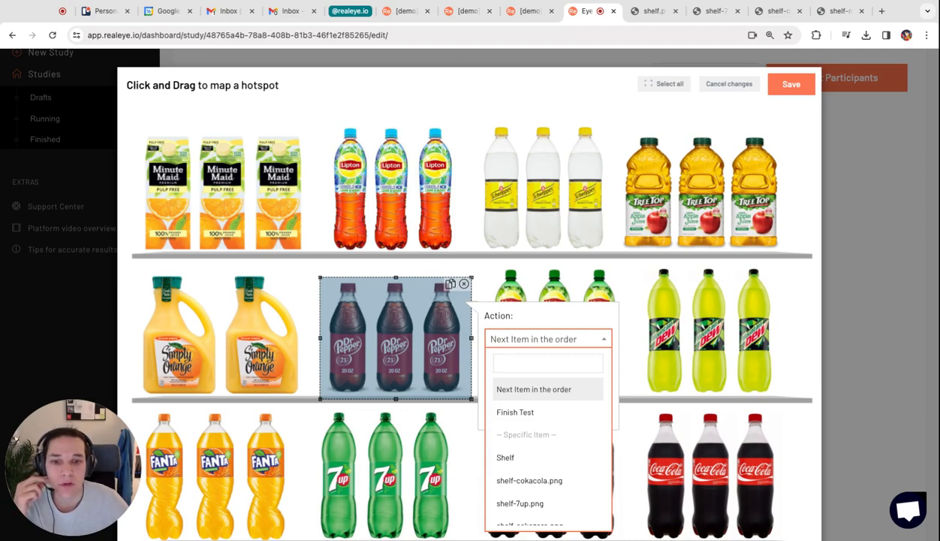
scroll(571, 466, down, 1)
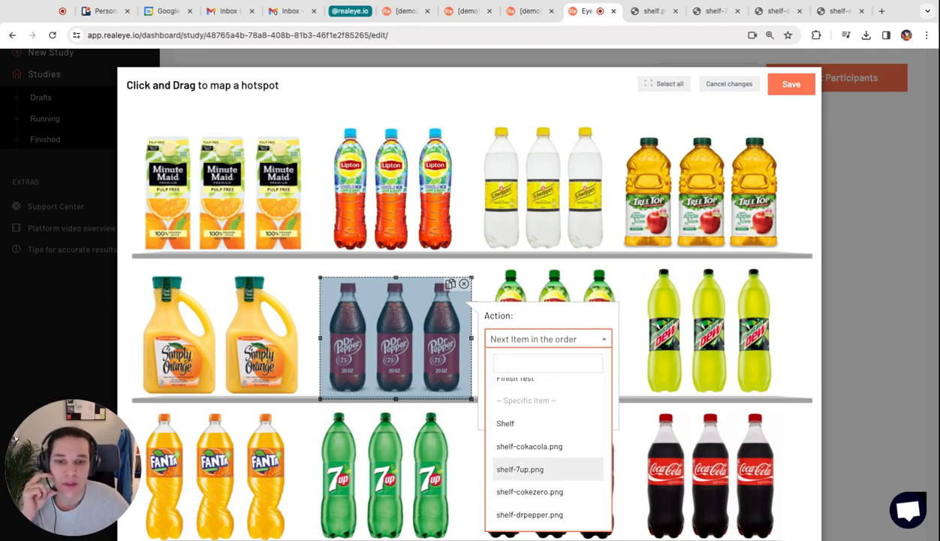
click(546, 516)
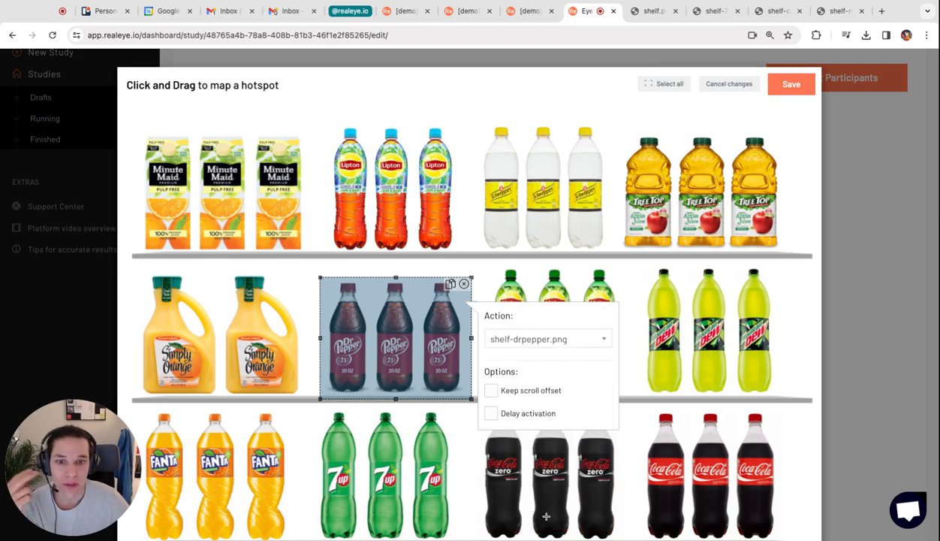
- Map hotspots over the Coca-Cola and 7up bottles, linking them to shelf-cokacola.png and shelf-7up.png respectively
drag(637, 402, 787, 539)
click(831, 481)
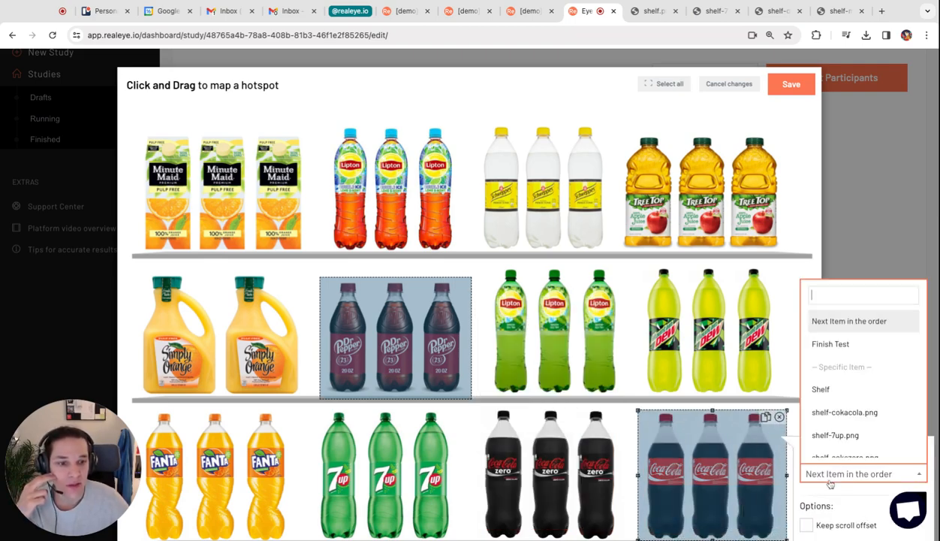
click(836, 411)
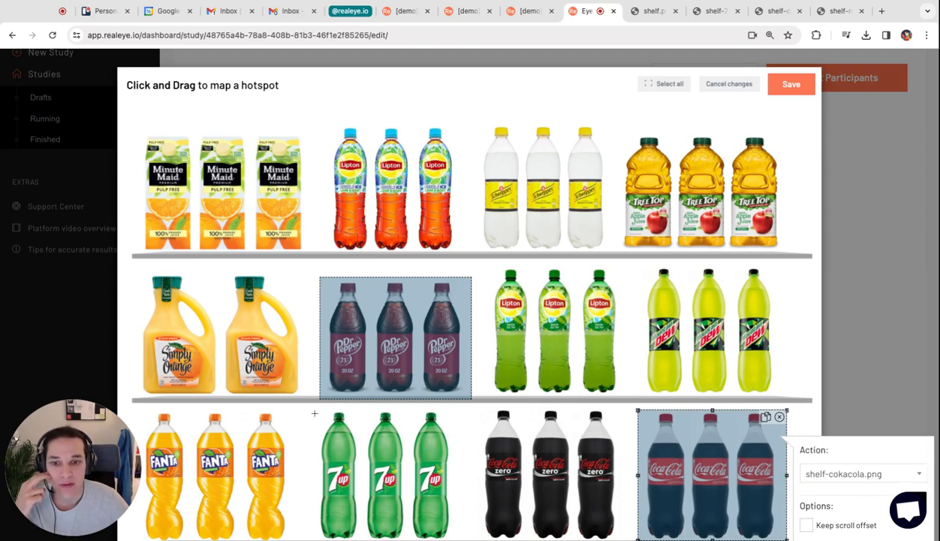
drag(315, 413, 456, 537)
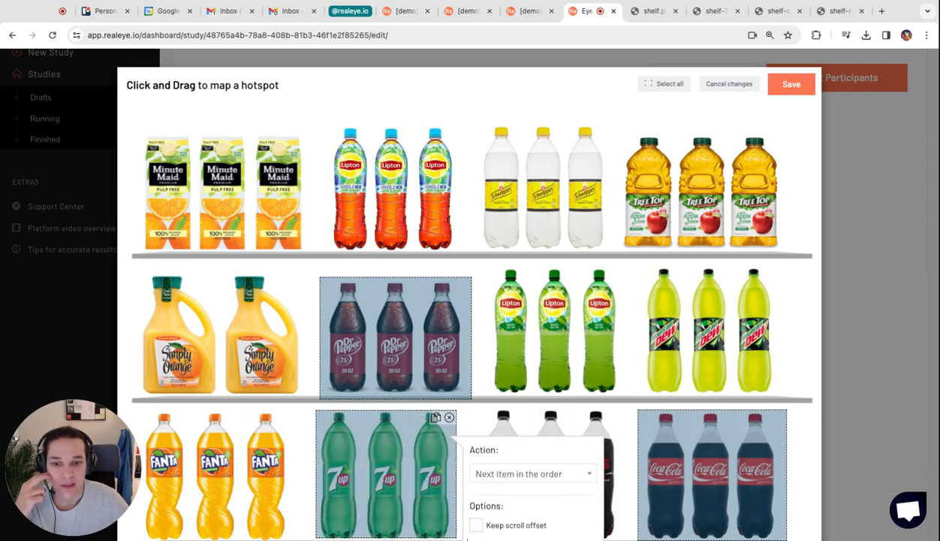
click(537, 472)
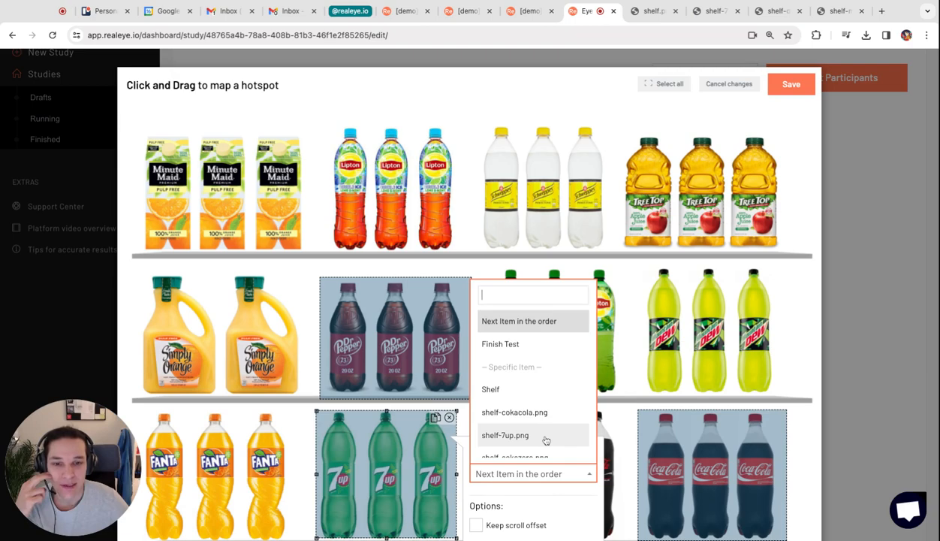
scroll(546, 441, down, 2)
click(522, 398)
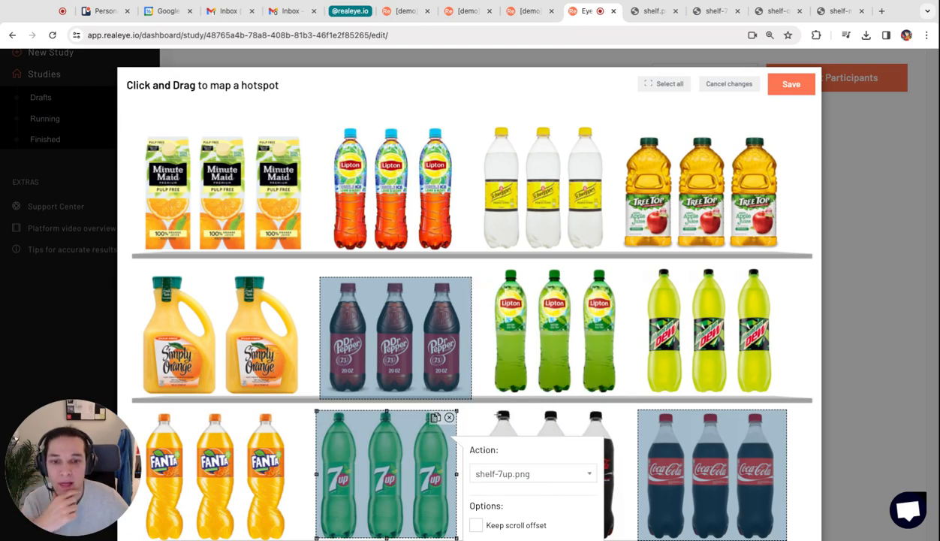
- Map a hotspot over the Coca-Cola Zero bottles linked to shelf-cokezero.png, and save the Shelf image's hotspots
drag(474, 407, 618, 538)
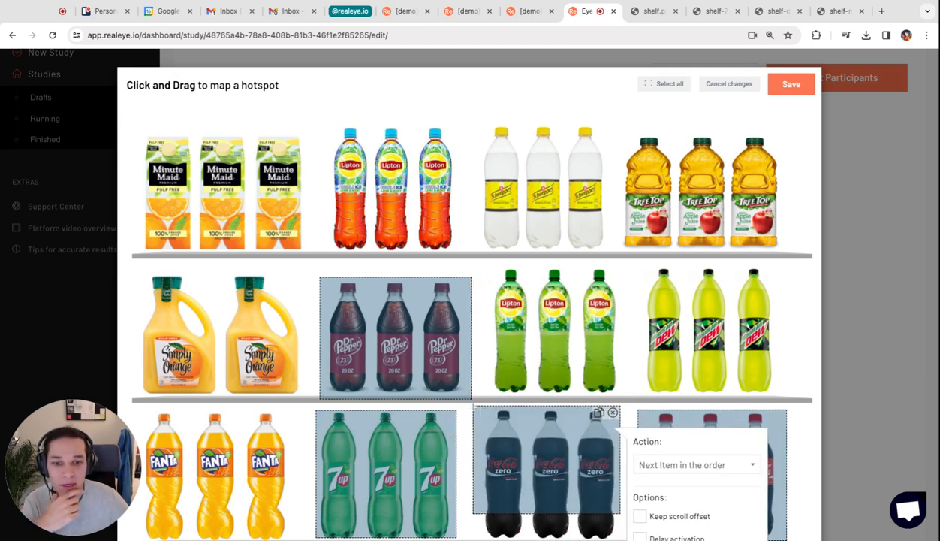
click(682, 468)
scroll(680, 409, down, 2)
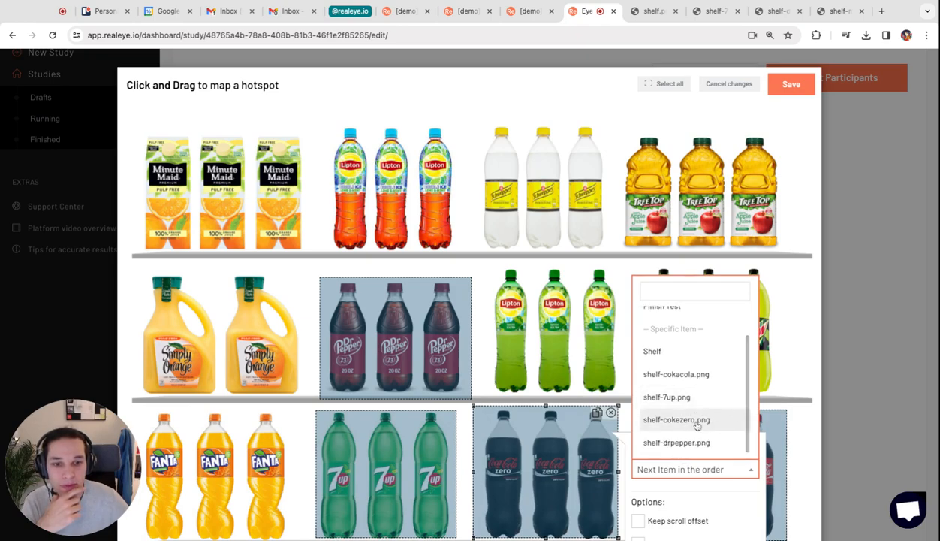
click(698, 422)
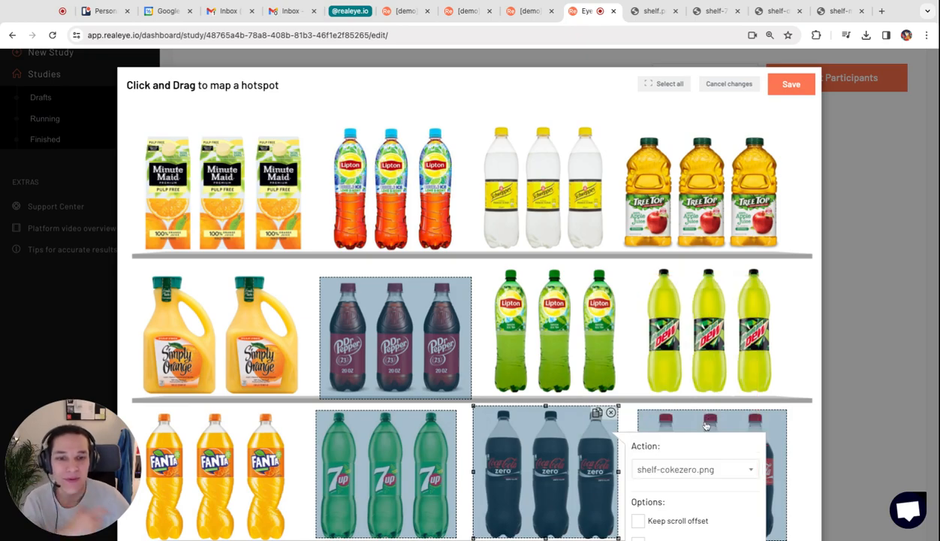
click(796, 87)
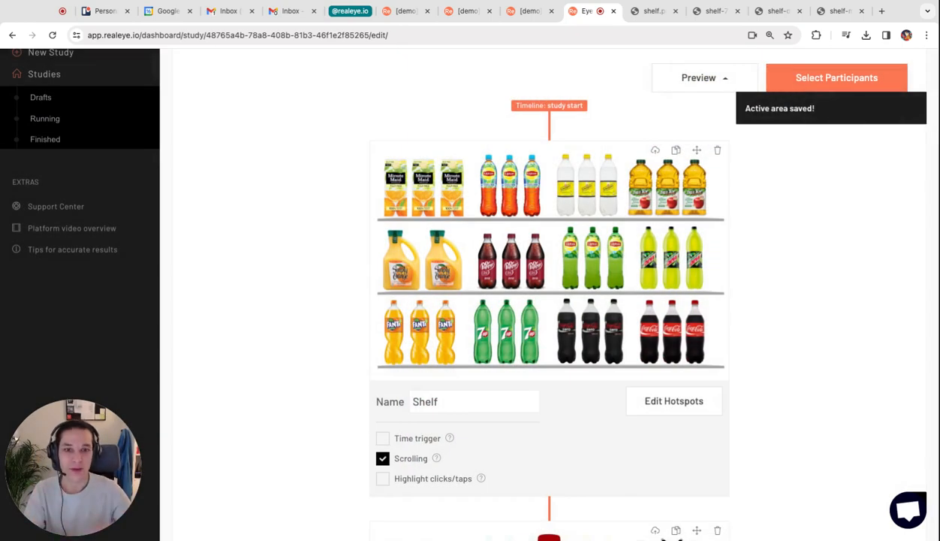
- Map a hotspot over the X on the shelf-cokacola.png page and link it to the Shelf item
scroll(791, 283, down, 5)
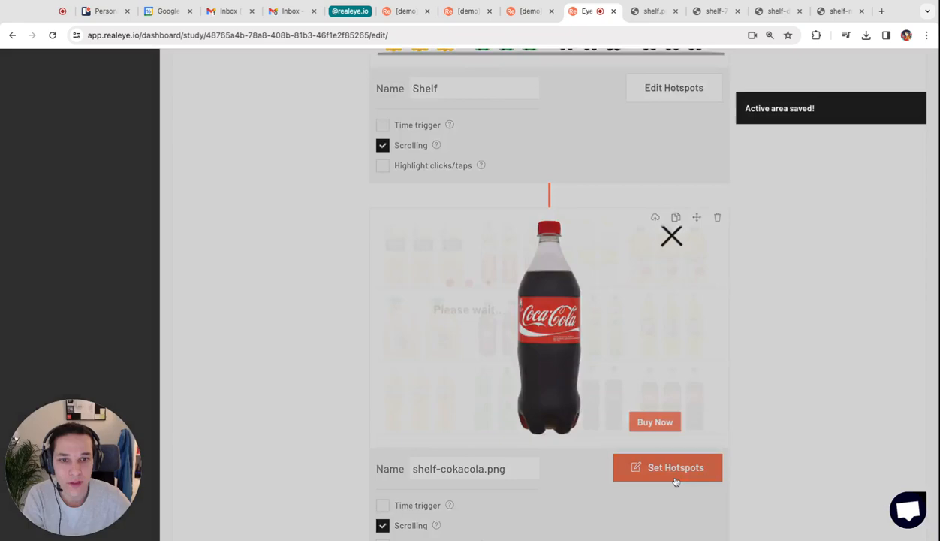
click(675, 476)
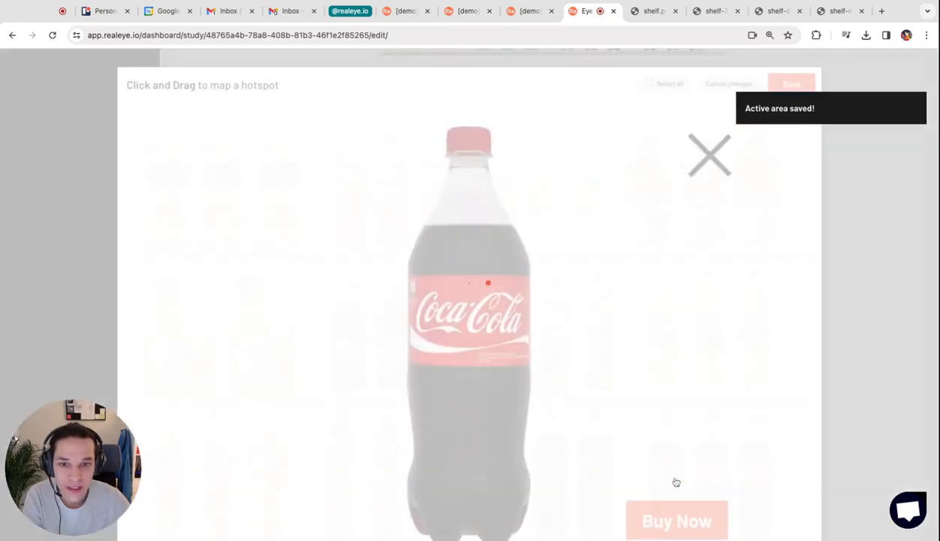
mouse_move(682, 130)
mouse_down()
mouse_move(743, 199)
mouse_move(738, 183)
mouse_up()
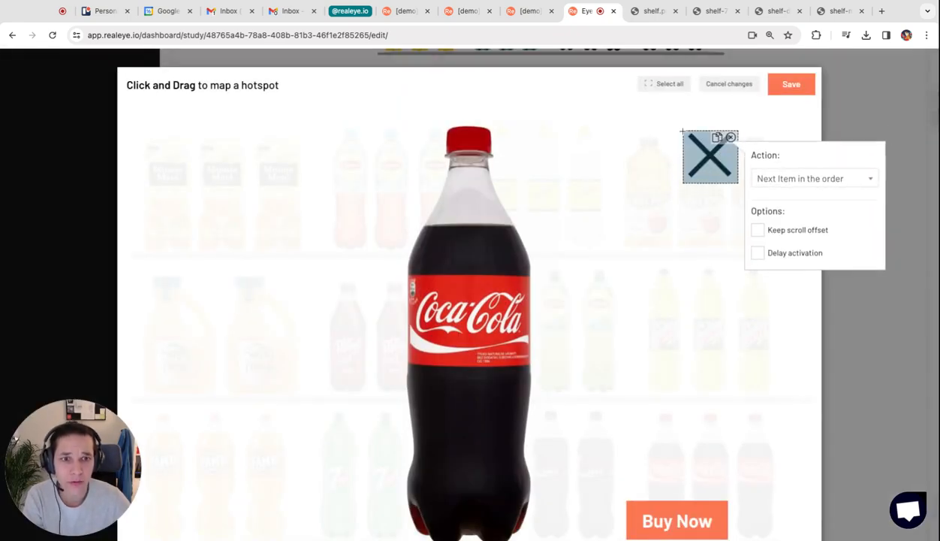
click(808, 180)
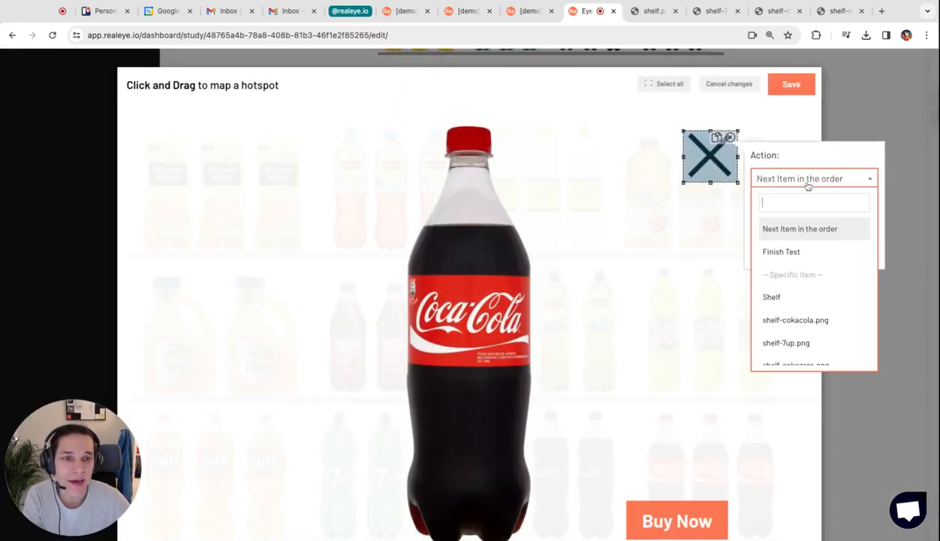
click(797, 300)
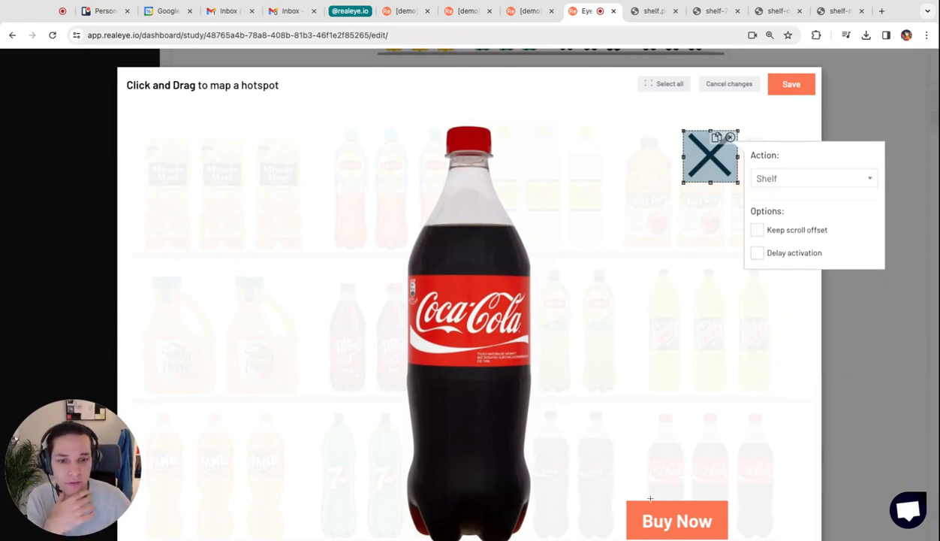
- Map a hotspot over the Coca-Cola page's Buy Now label with the Finish Test action, and save the page's hotspots
click(625, 500)
scroll(624, 498, down, 2)
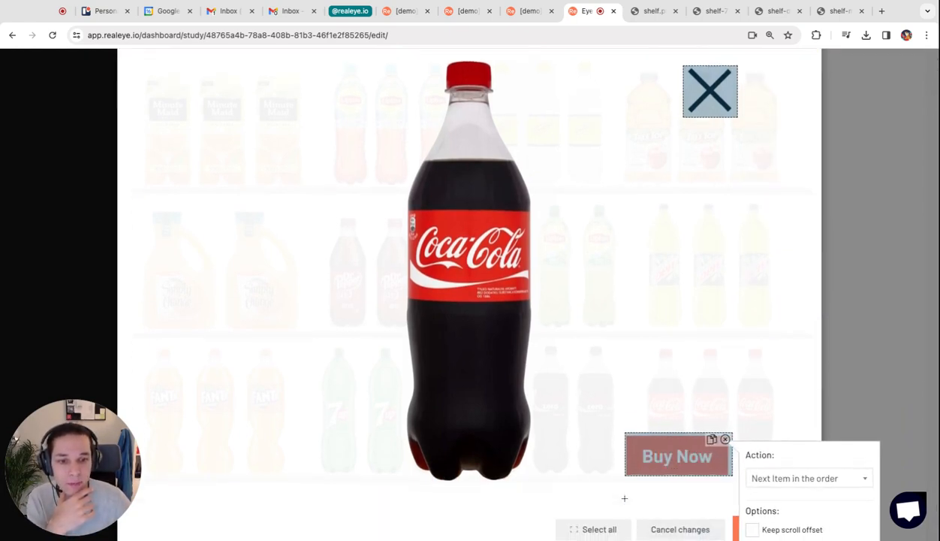
click(797, 486)
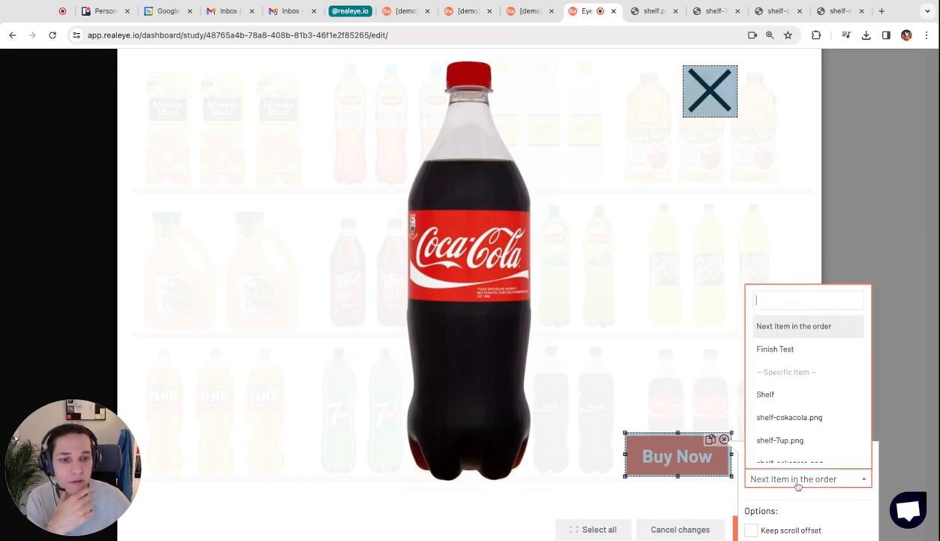
click(809, 351)
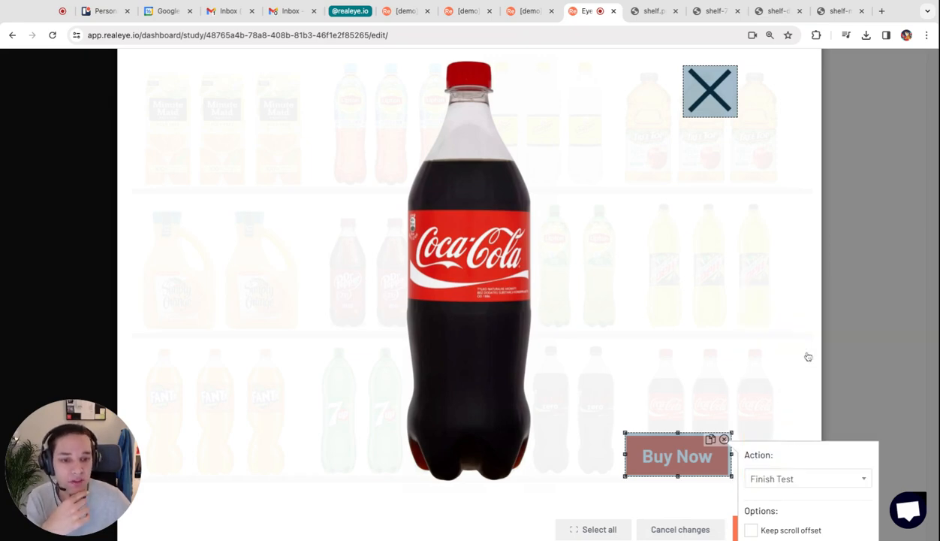
scroll(737, 379, down, 1)
scroll(737, 378, up, 3)
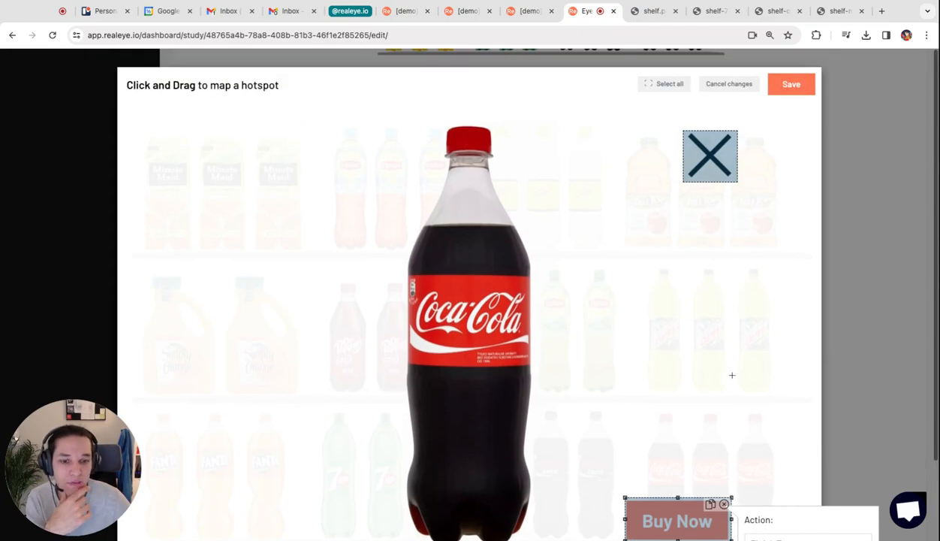
click(810, 86)
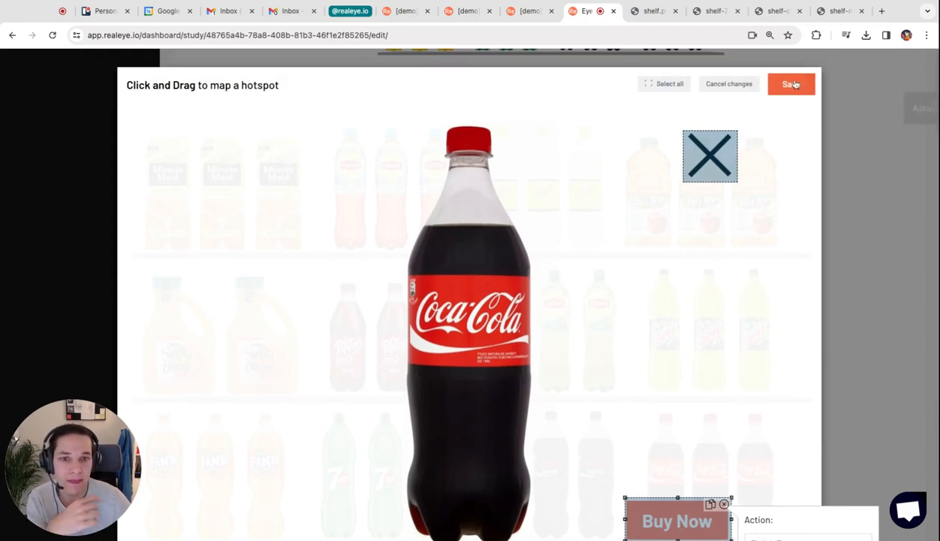
- Map a hotspot over the X on the shelf-7up.png page and link it to the Shelf item
scroll(817, 311, down, 5)
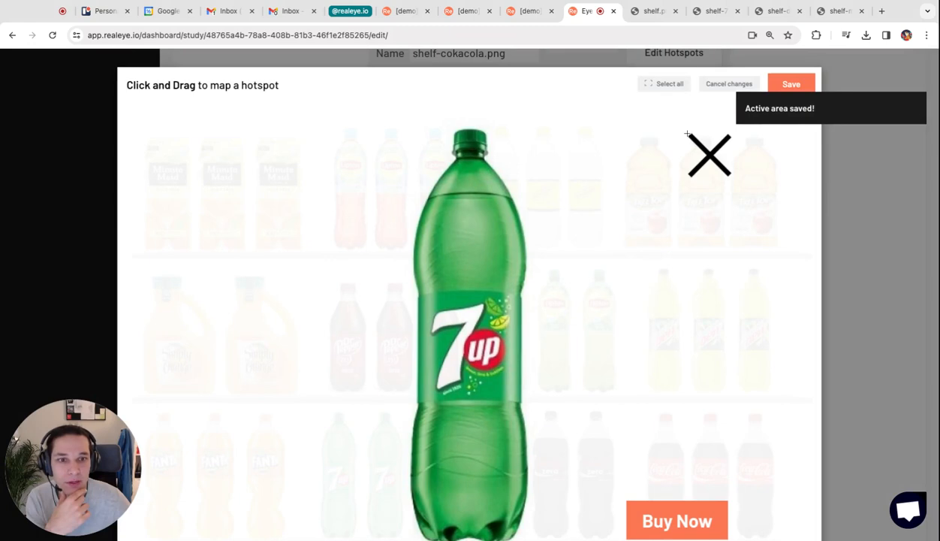
drag(687, 133, 733, 178)
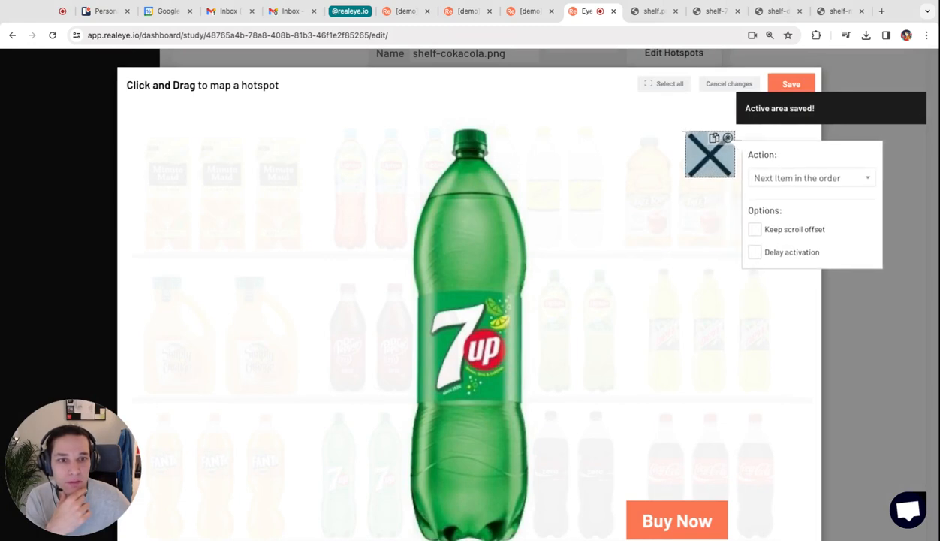
click(775, 179)
click(791, 293)
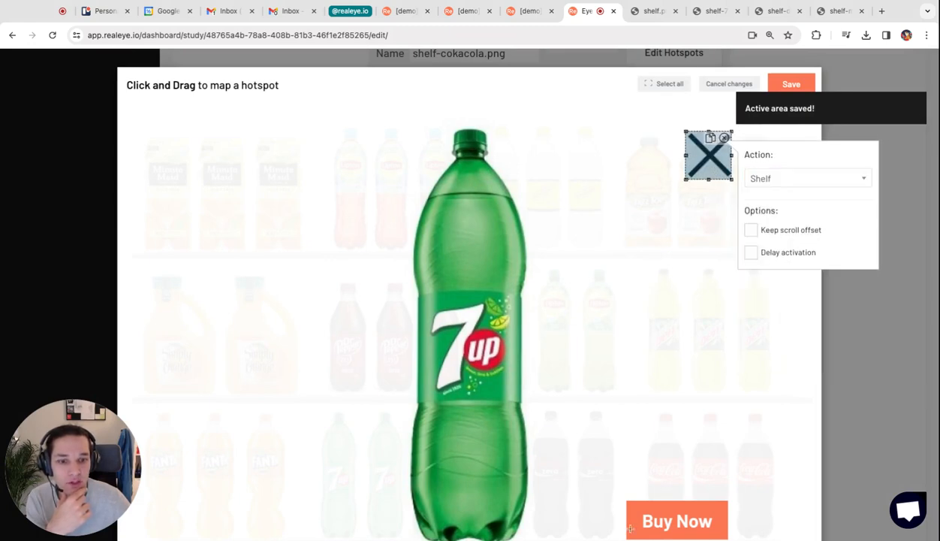
- Map a hotspot over the 7up page's Buy Now label with the Finish Test action, and save the page's hotspots
drag(624, 495, 728, 536)
scroll(732, 526, down, 1)
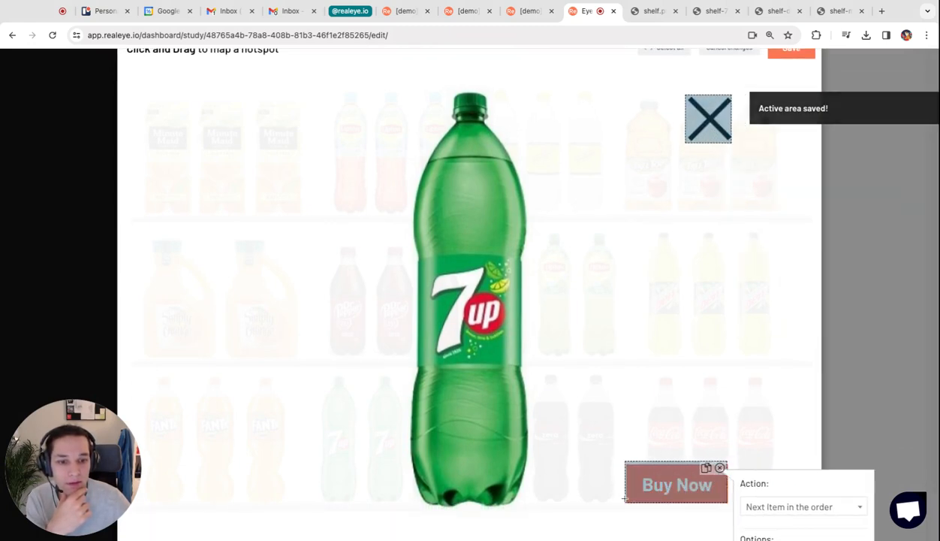
click(772, 507)
click(775, 378)
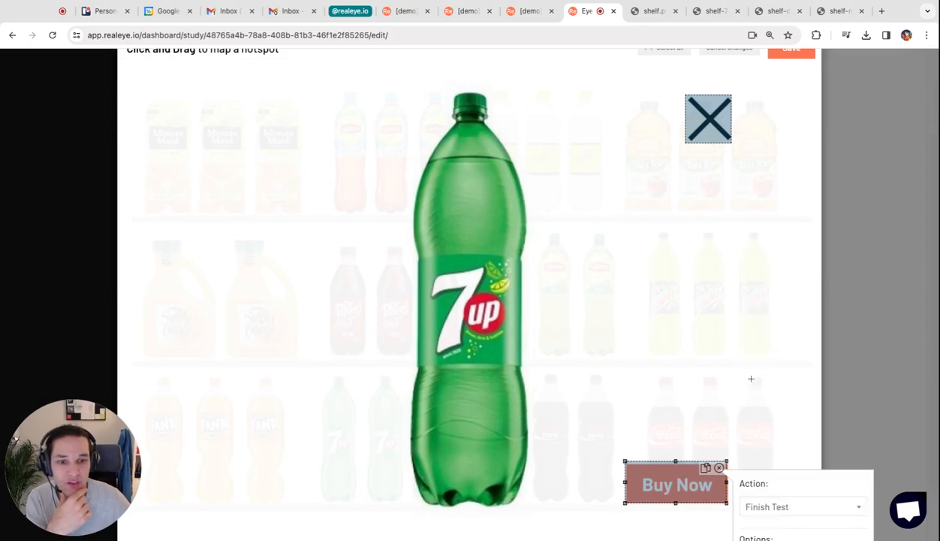
scroll(745, 420, down, 2)
scroll(673, 503, up, 3)
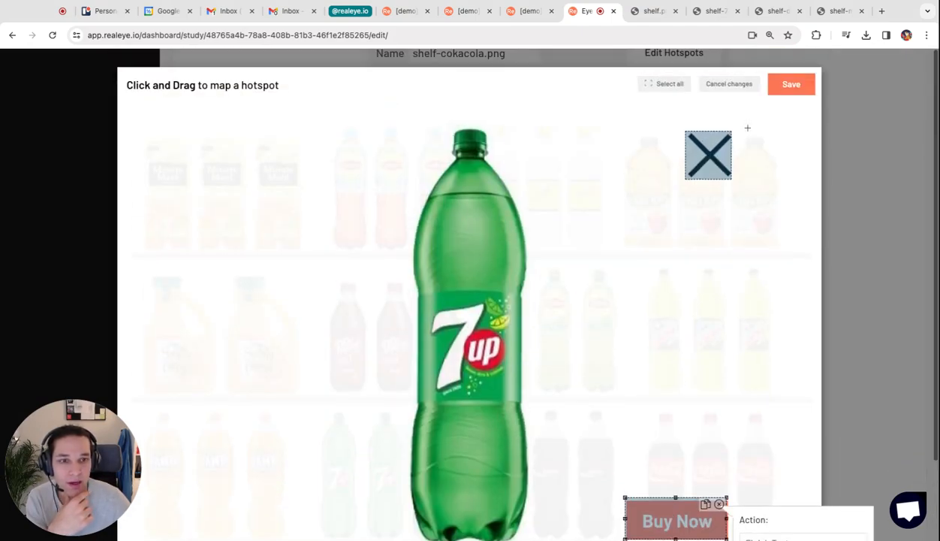
click(799, 85)
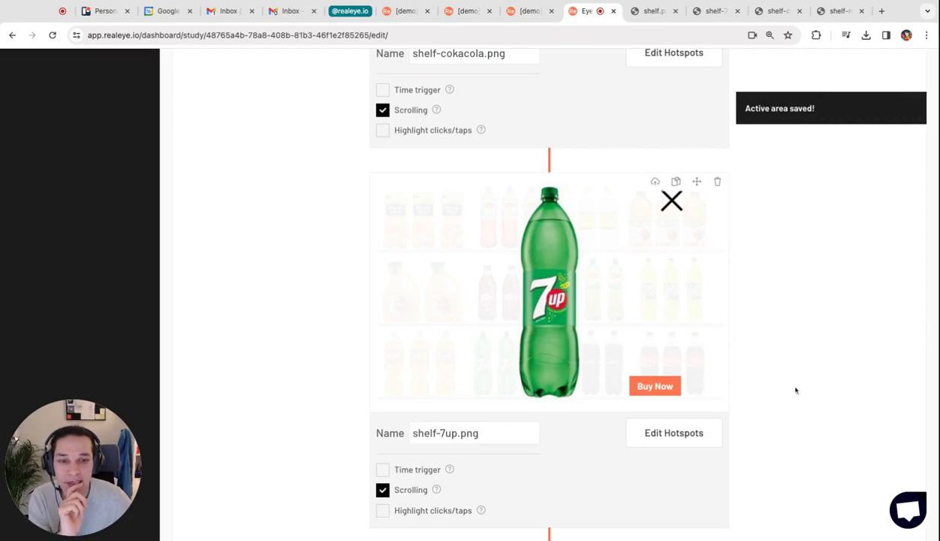
- Start a follow-up survey after the eye-tracking study and add a question of the Choice question type
scroll(790, 399, down, 15)
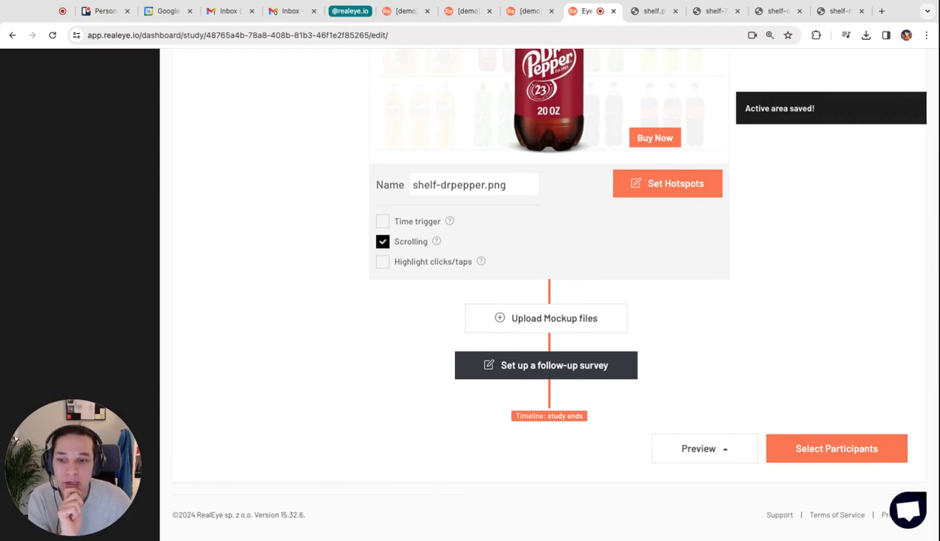
click(576, 383)
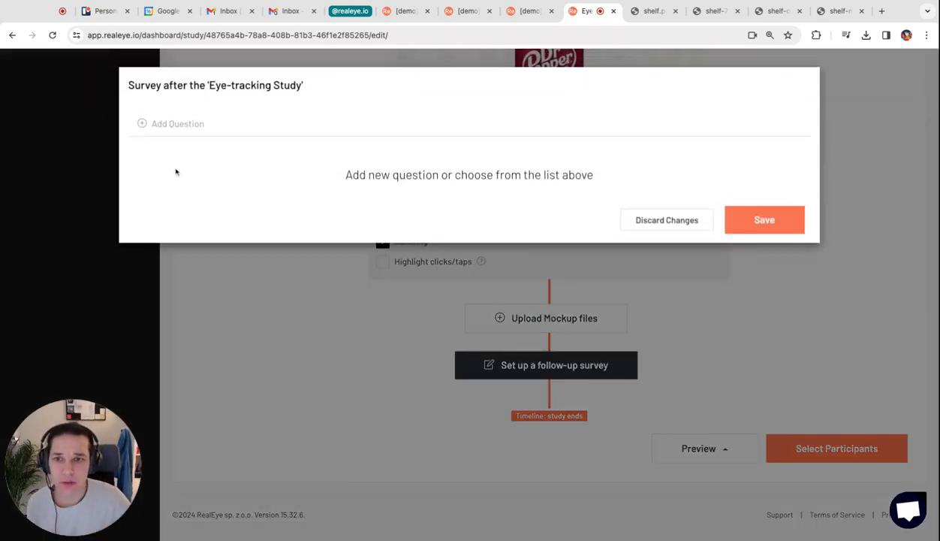
click(157, 125)
click(208, 200)
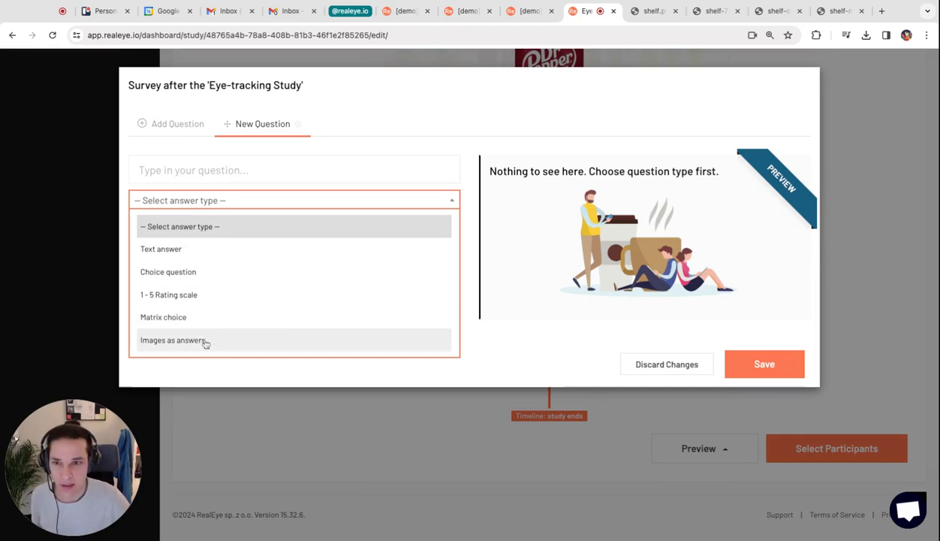
click(195, 272)
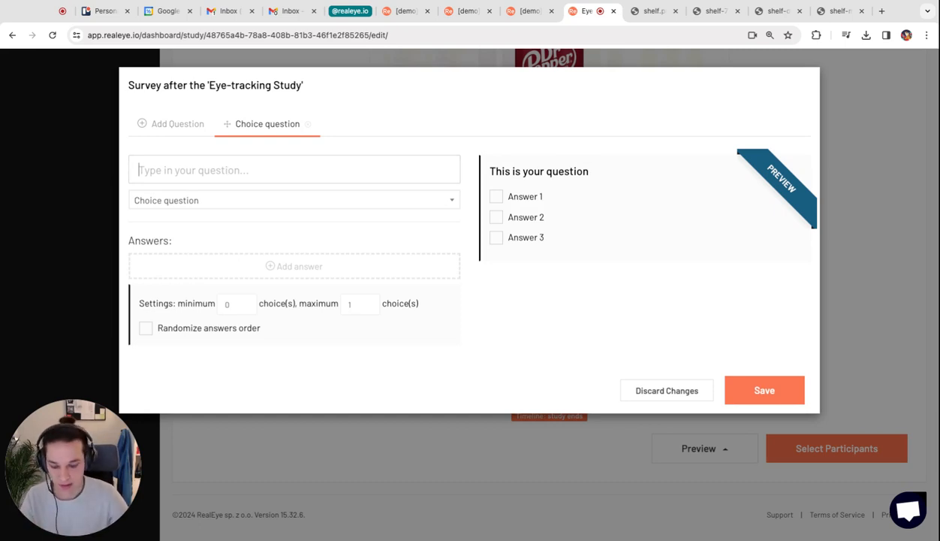
- Word the choice question as "Have you found the product you usually purchase?"
text(Have you)
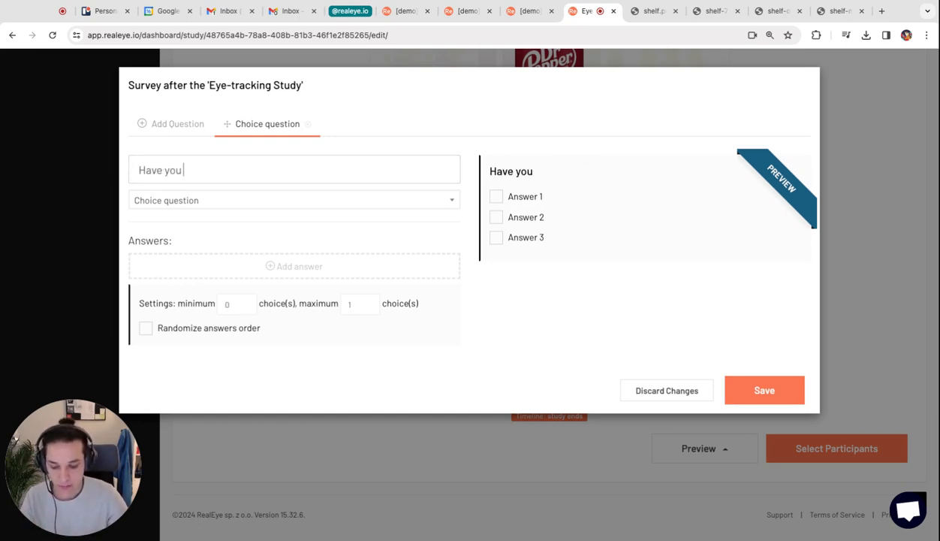
text( found the p)
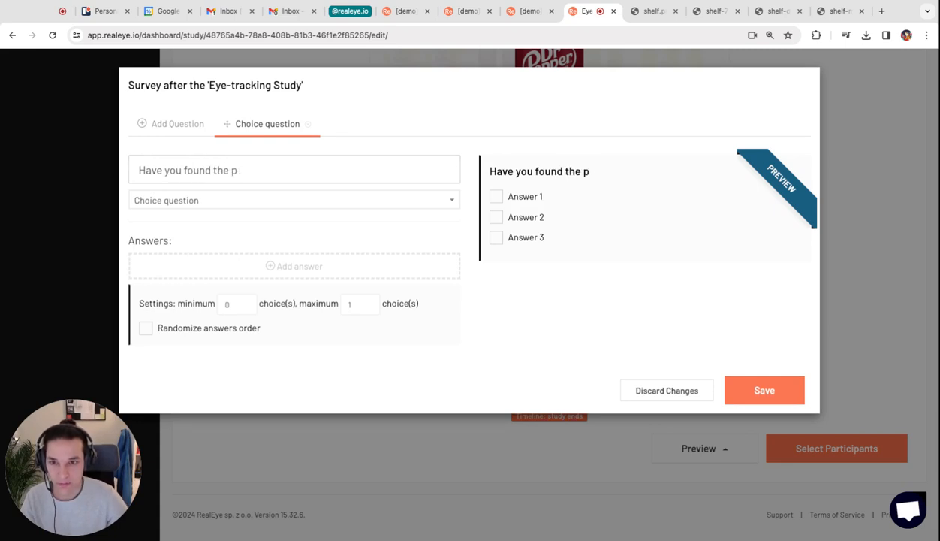
text(toroduct yo)
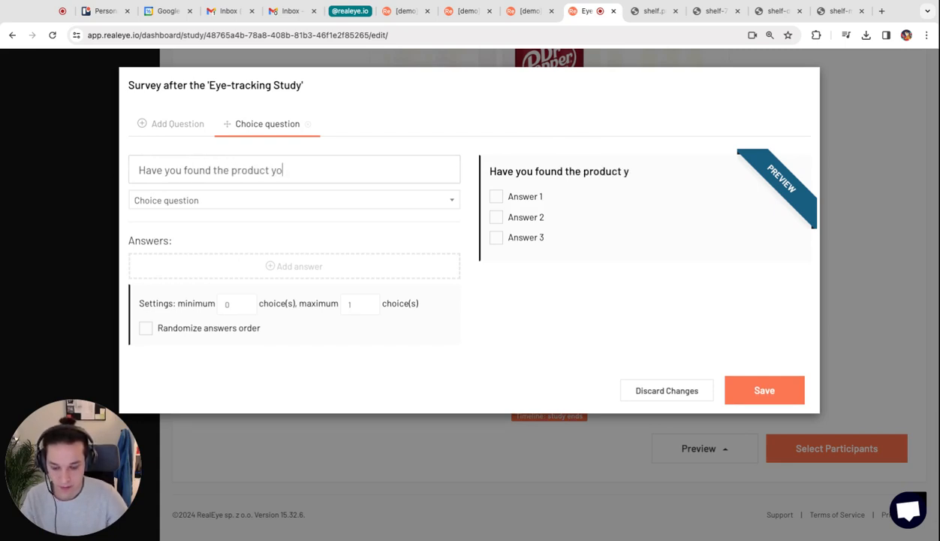
text(u usually purchase?)
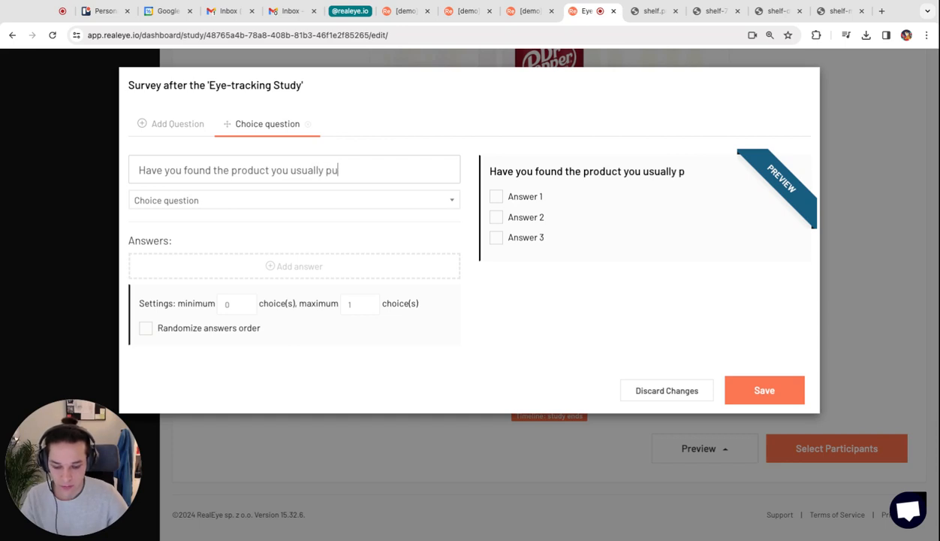
- Give the choice question the two answers Yes and No, and remove the empty extra answer
click(186, 271)
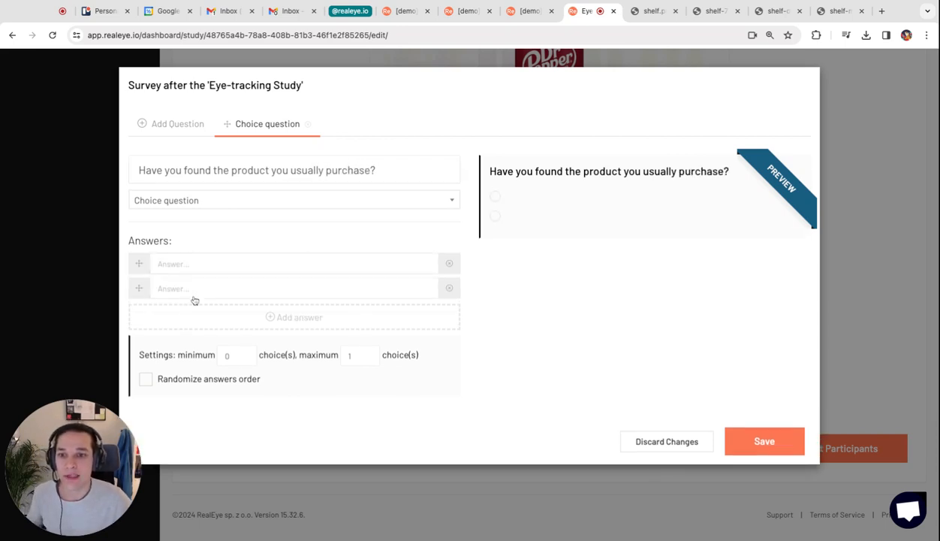
click(214, 259)
text(Yes)
key(Tab)
text(No)
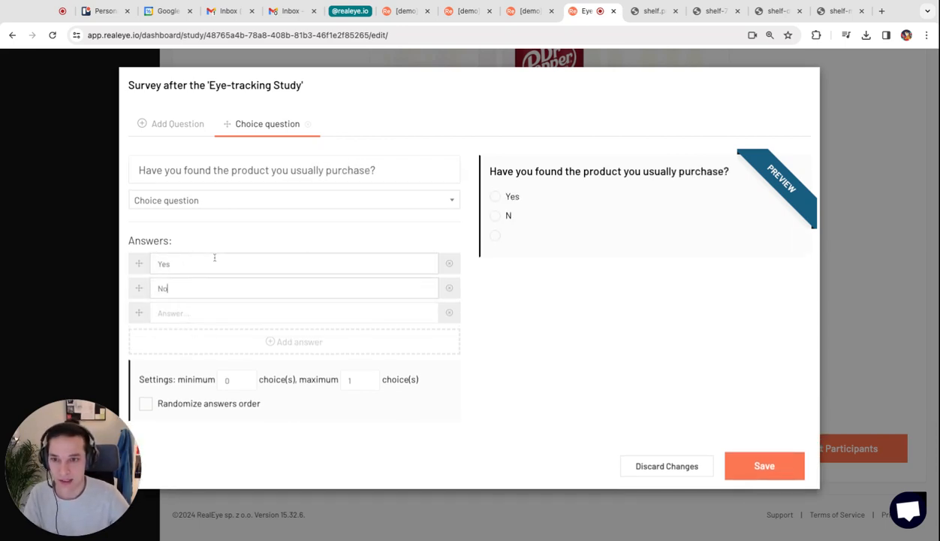
click(449, 313)
click(521, 162)
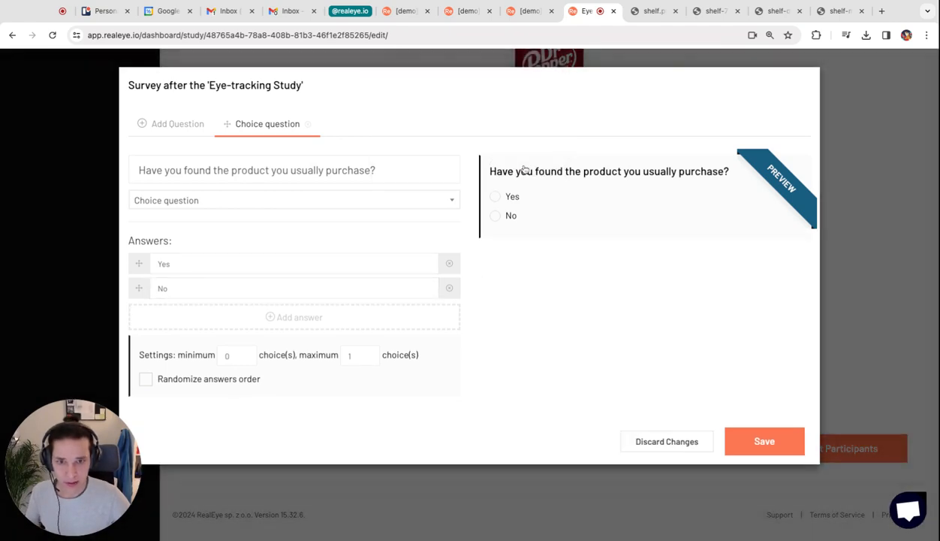
- Add a second survey question of the Images as answers type and upload the twelve drink product images as its answers
click(177, 133)
click(414, 201)
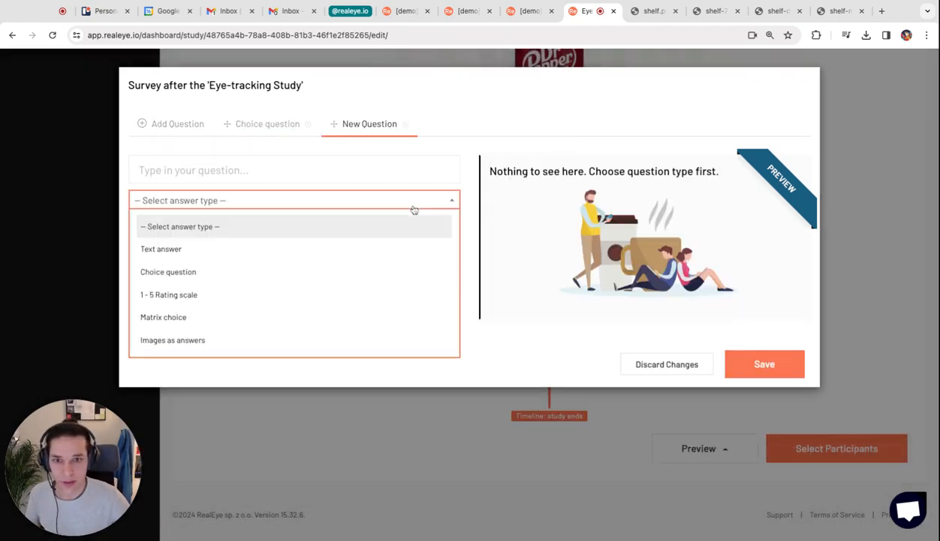
click(304, 343)
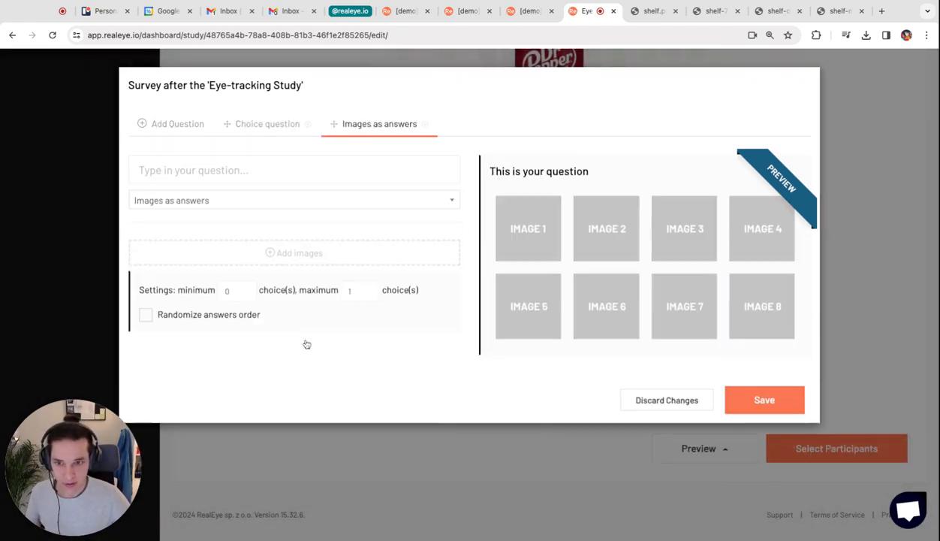
click(352, 260)
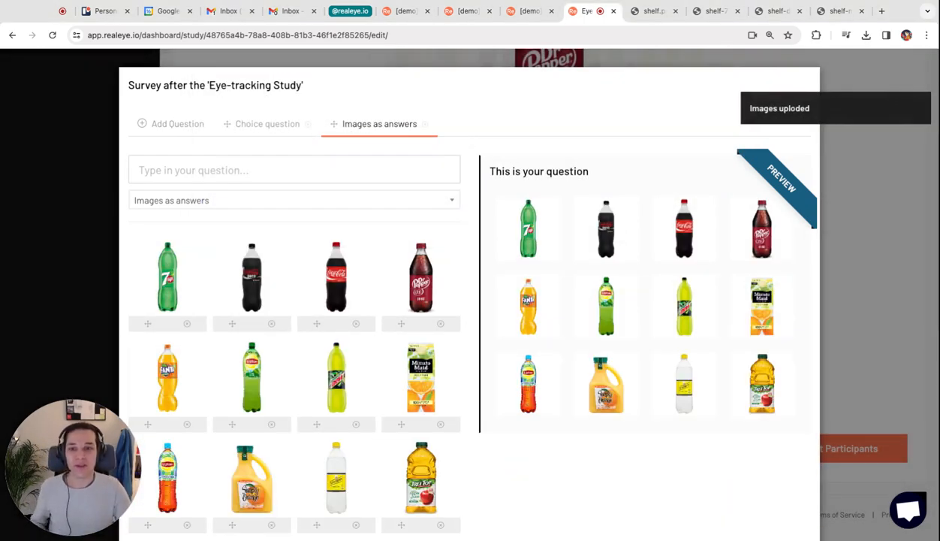
- Enter "Which are the TOP 3 producst" as the image question's text
text(Which are)
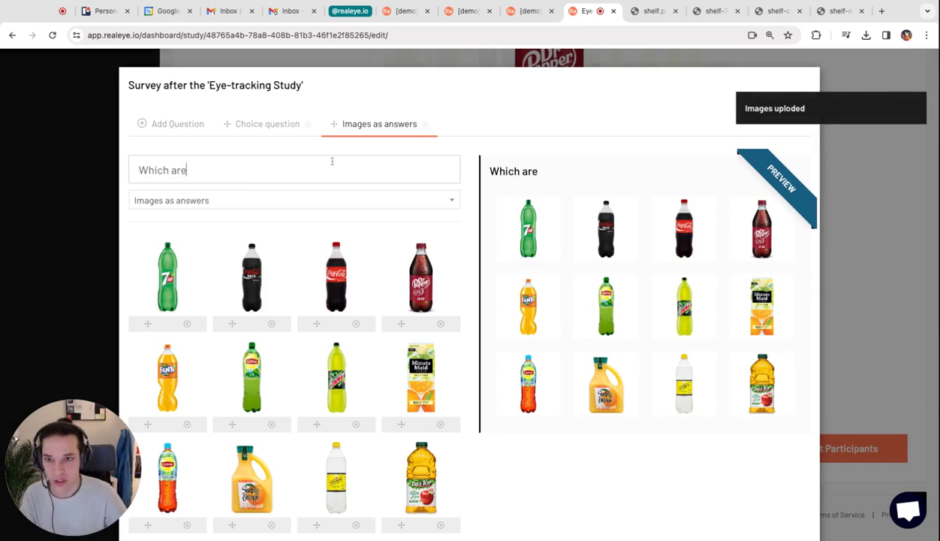
text( the TOP )
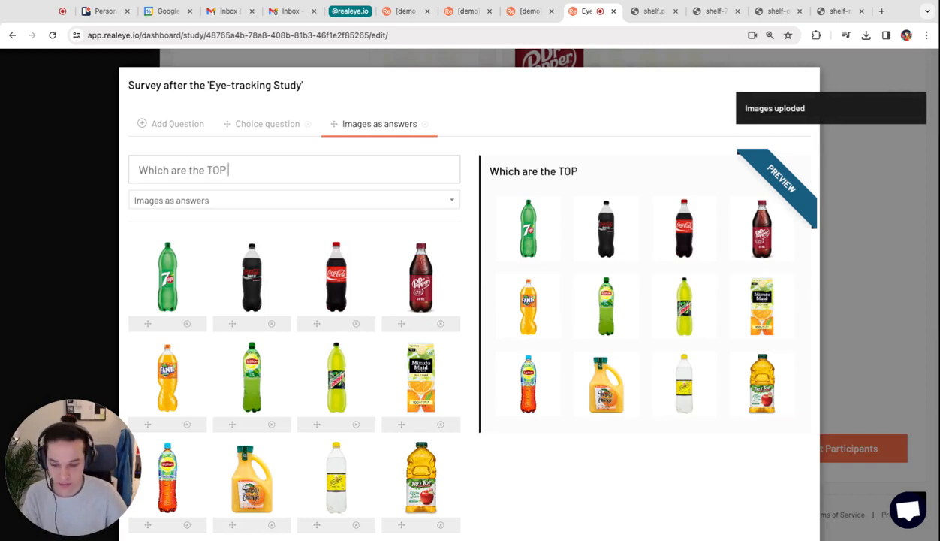
text(3 products)
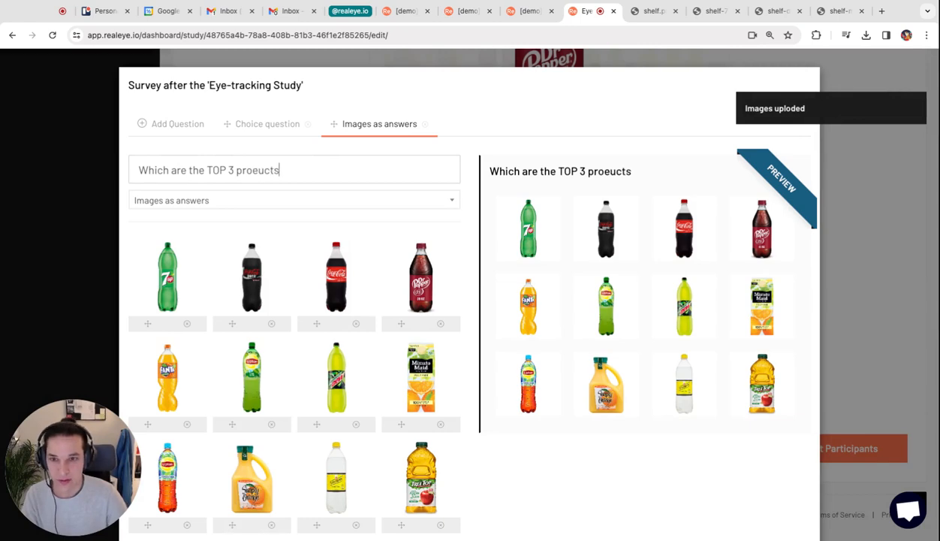
key(BackSpace)
key(BackSpace)
key(BackSpace)
key(BackSpace)
key(BackSpace)
text(e)
key(BackSpace)
text(ducst)
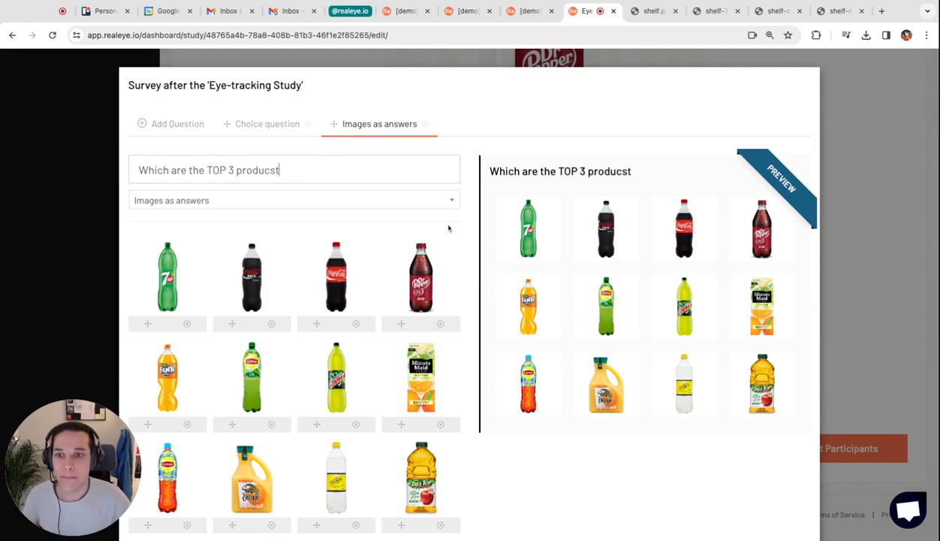
- Set the image question's minimum and maximum choices to 3, randomize the answer order, and save the survey
scroll(445, 218, down, 5)
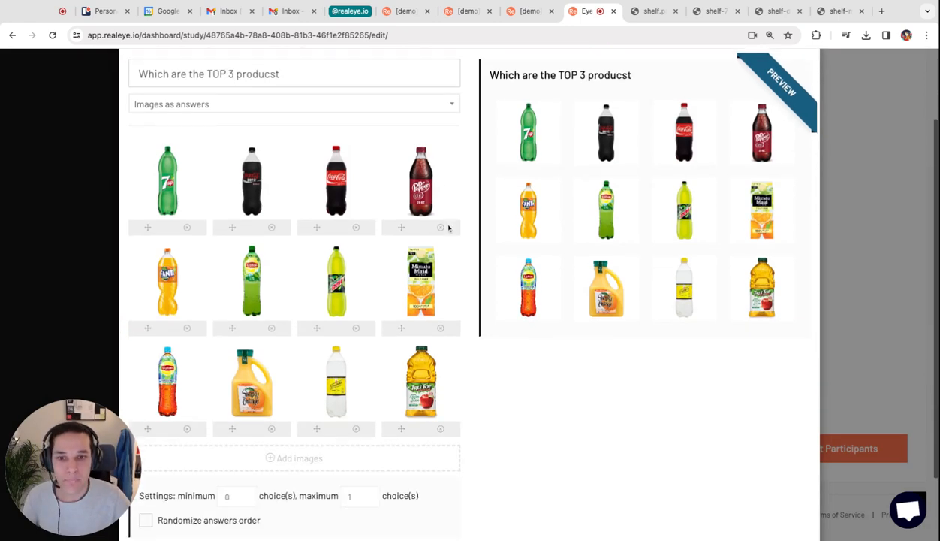
double_click(226, 412)
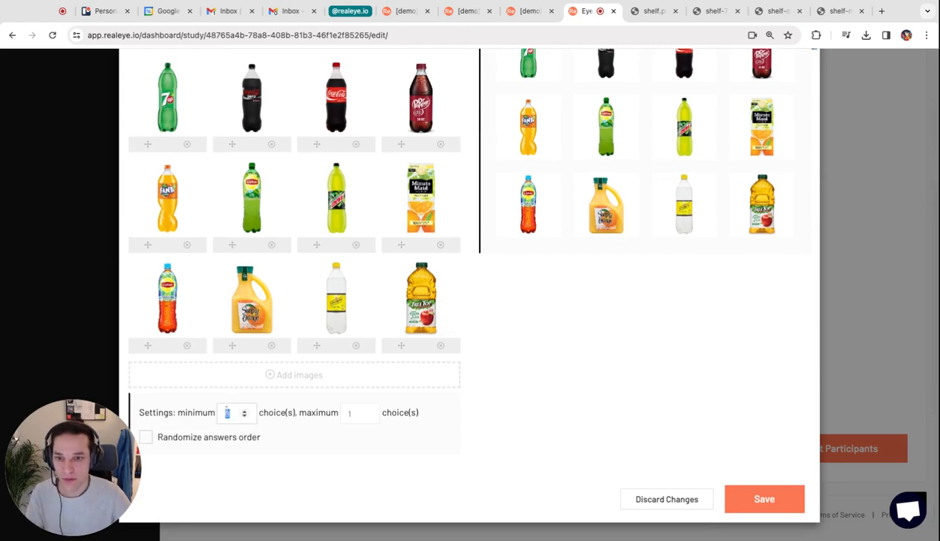
double_click(362, 414)
text(0)
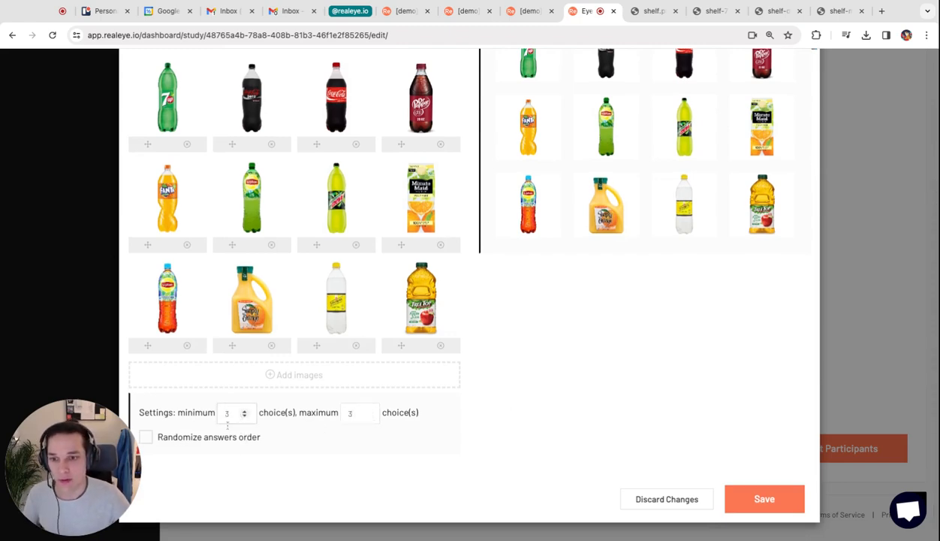
click(146, 437)
click(760, 498)
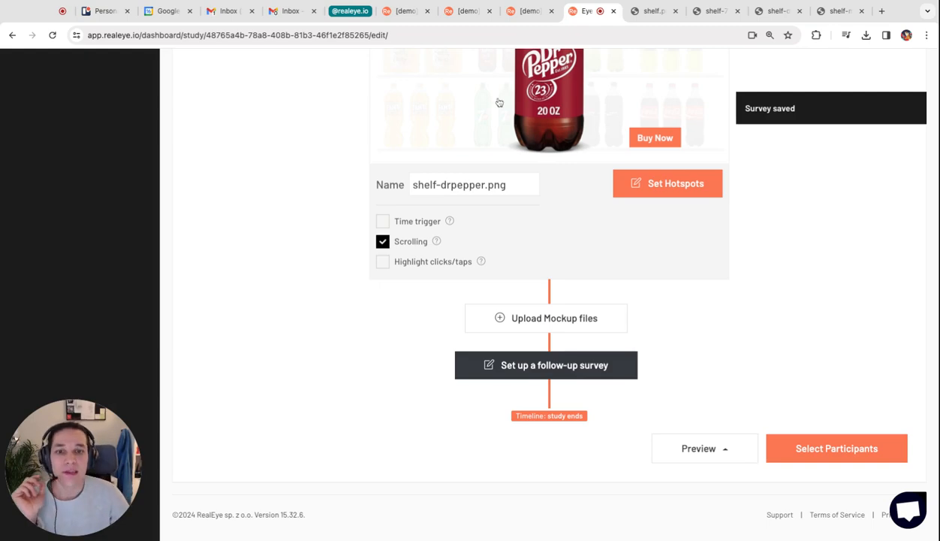
- Switch to the [demo][realeye] Shopper - planogram study, look through its participants and contents, and preview the Shelf item's hotspots
click(405, 11)
click(219, 67)
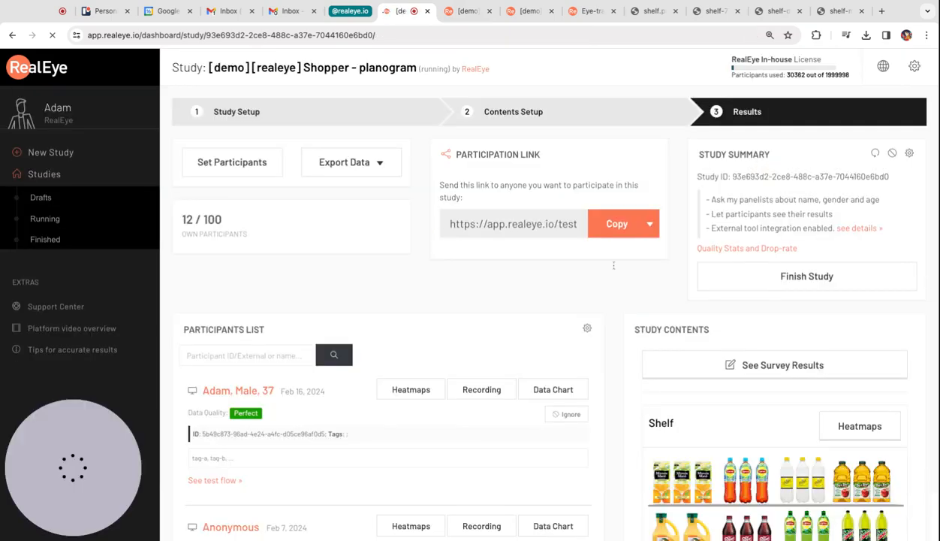
scroll(613, 265, down, 5)
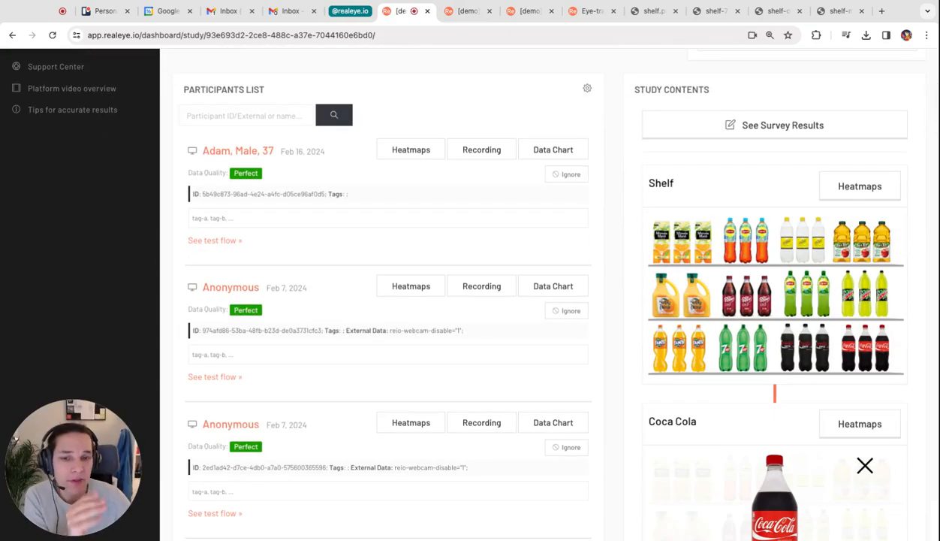
scroll(548, 300, down, 3)
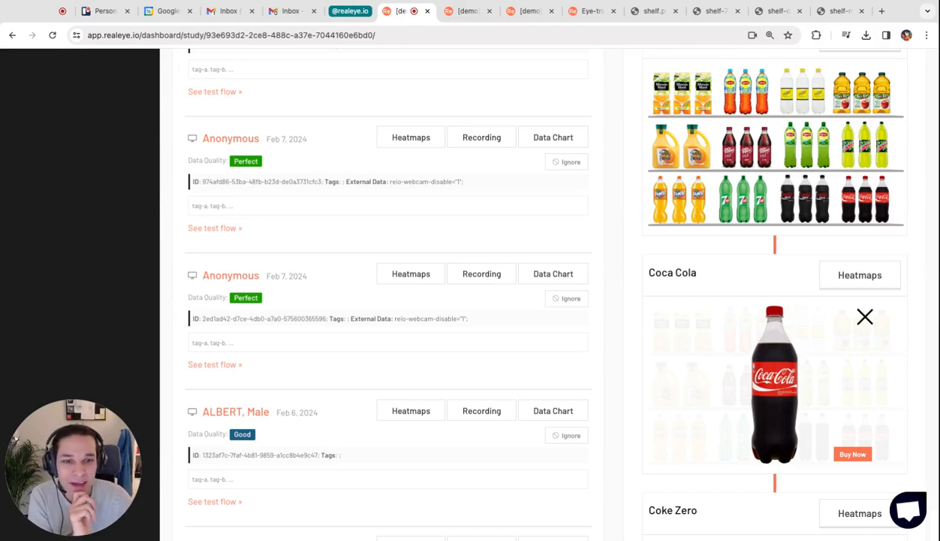
scroll(549, 300, down, 20)
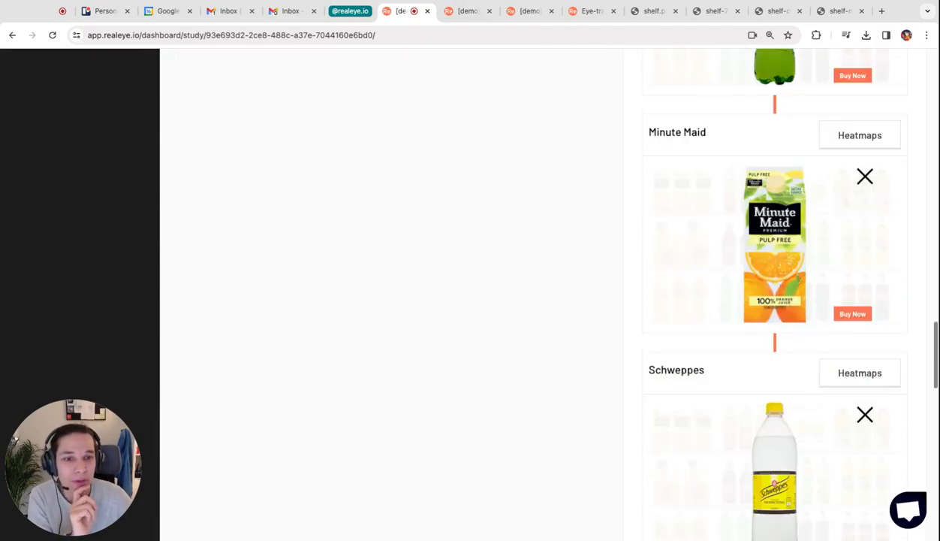
scroll(549, 300, down, 12)
scroll(548, 301, up, 20)
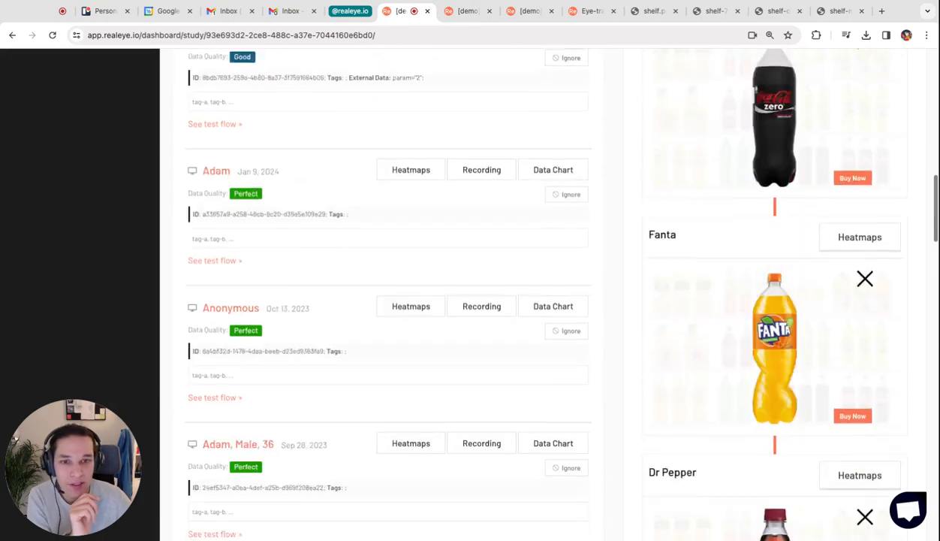
scroll(766, 301, up, 10)
click(768, 304)
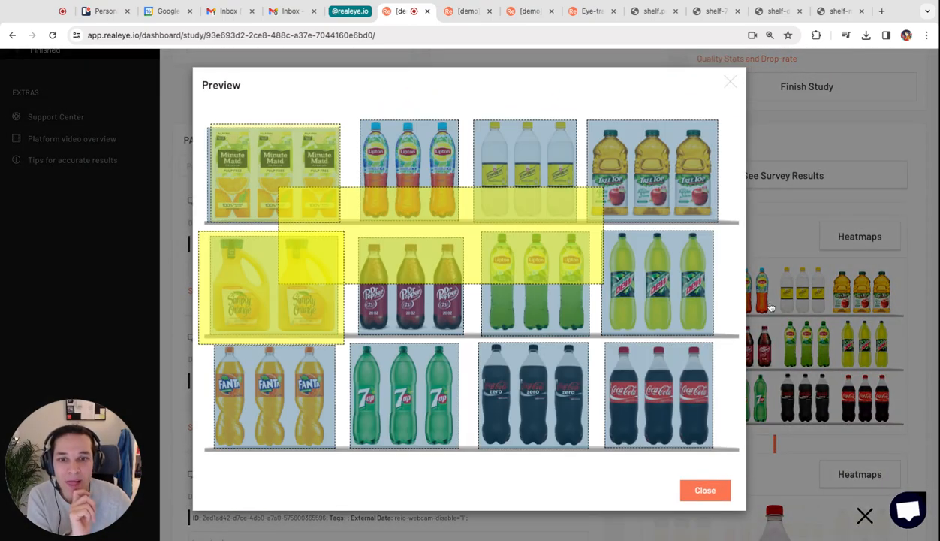
- Close the hotspot preview, copy the planogram study's participation link, and open it in a new browser tab
click(730, 82)
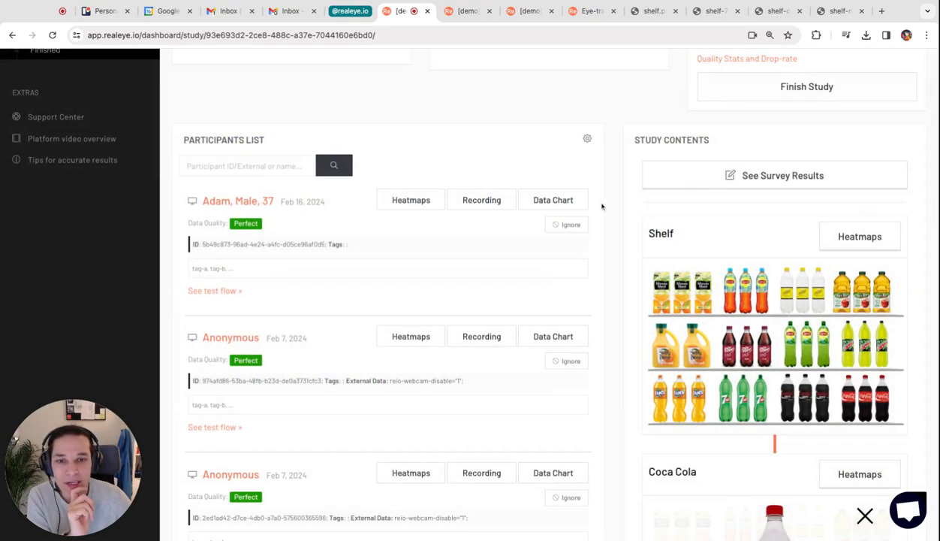
scroll(603, 204, up, 3)
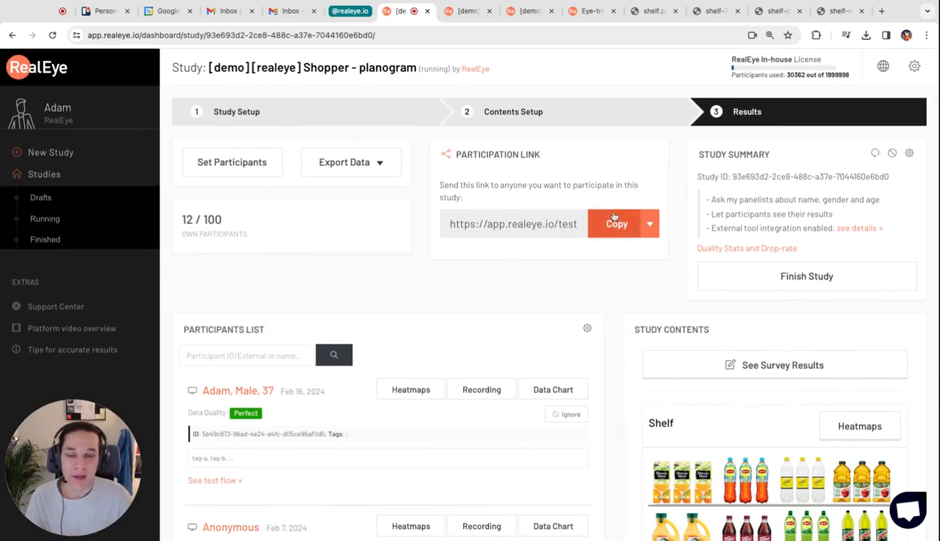
click(615, 217)
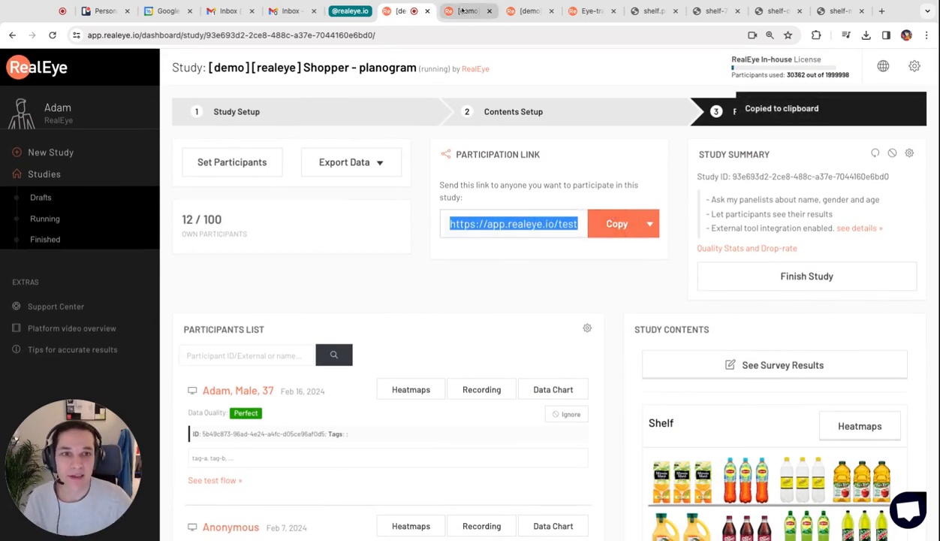
click(882, 11)
key(super+v)
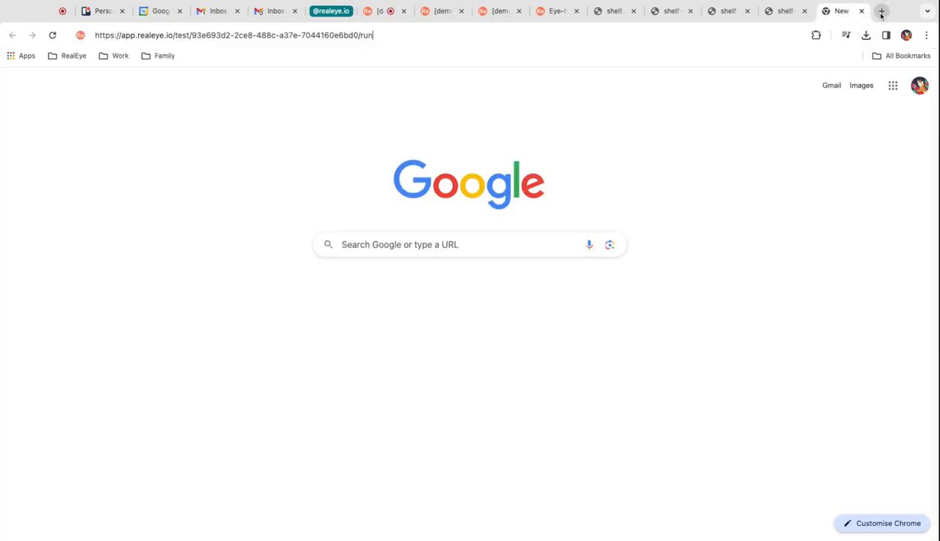
key(Return)
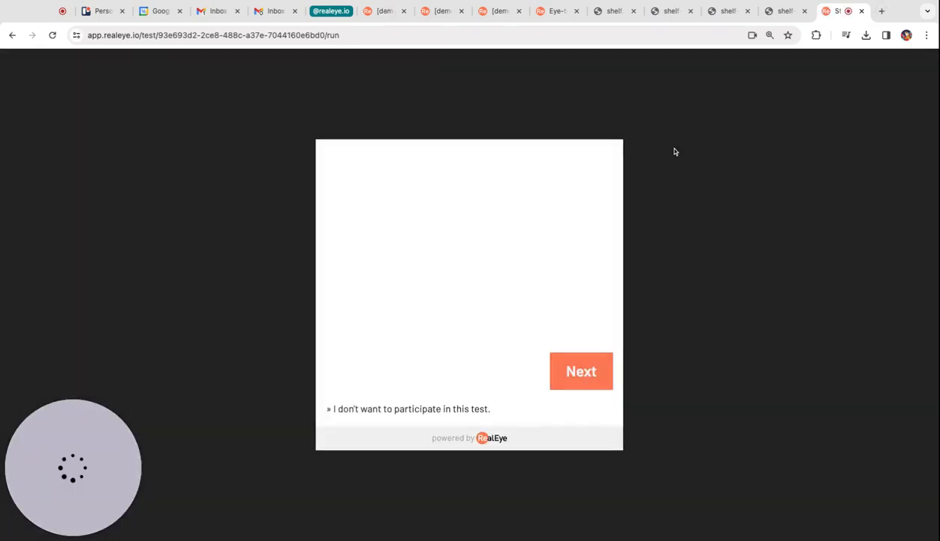
- Start the test as a participant, accept the RealEye terms, and proceed through the camera and head-position instructions
click(579, 373)
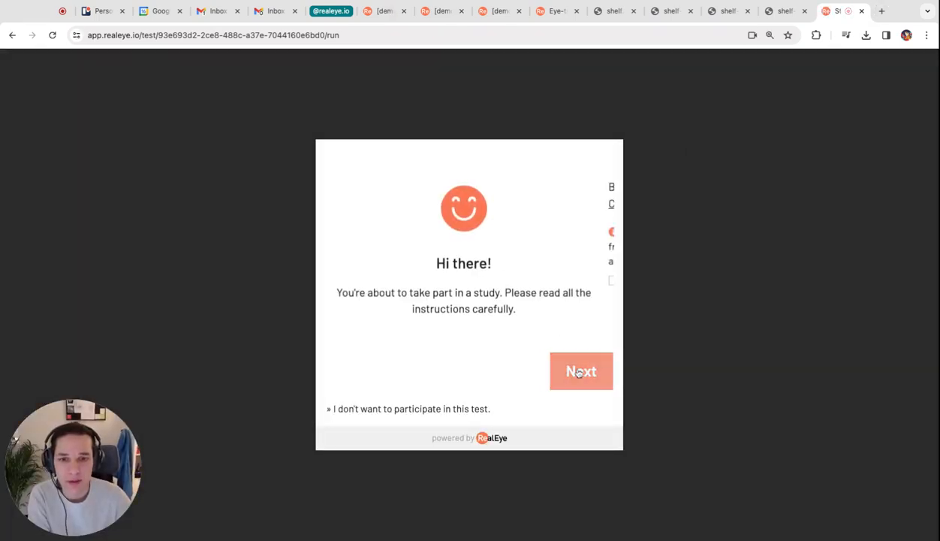
click(513, 283)
click(578, 368)
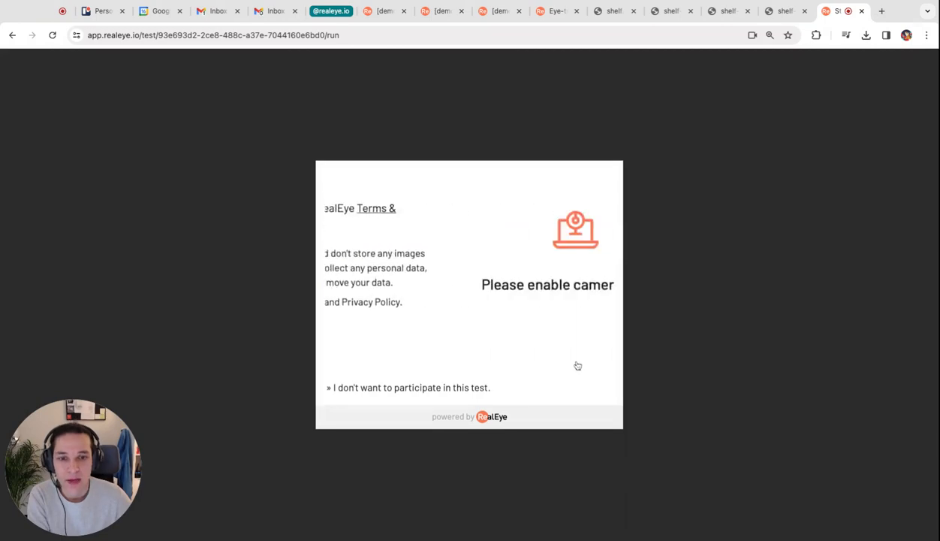
click(578, 369)
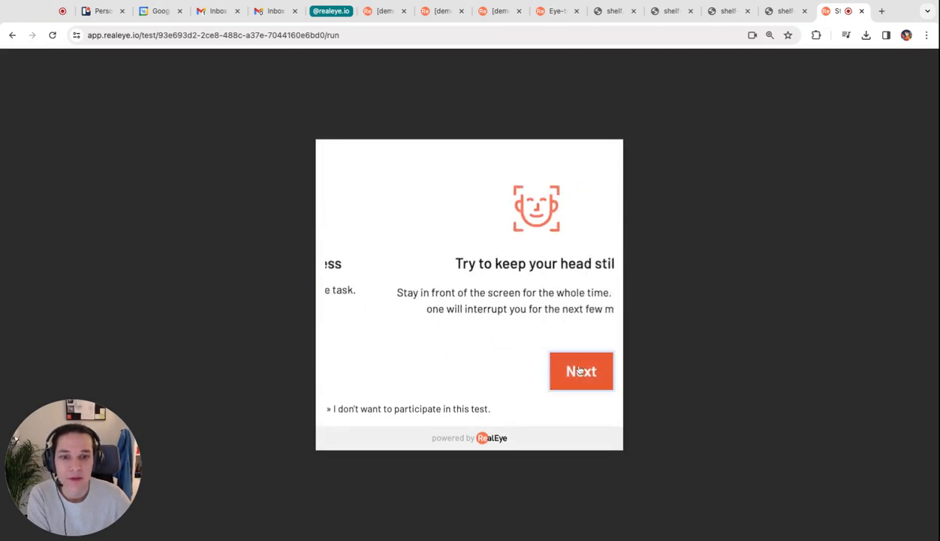
click(579, 372)
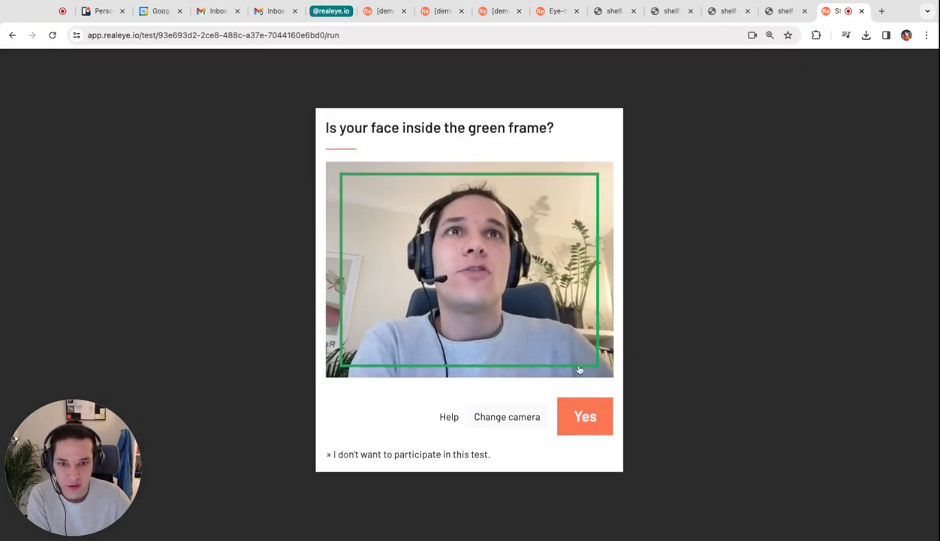
- Change the camera for the eye tracker and confirm that the face is inside the green frame
click(516, 434)
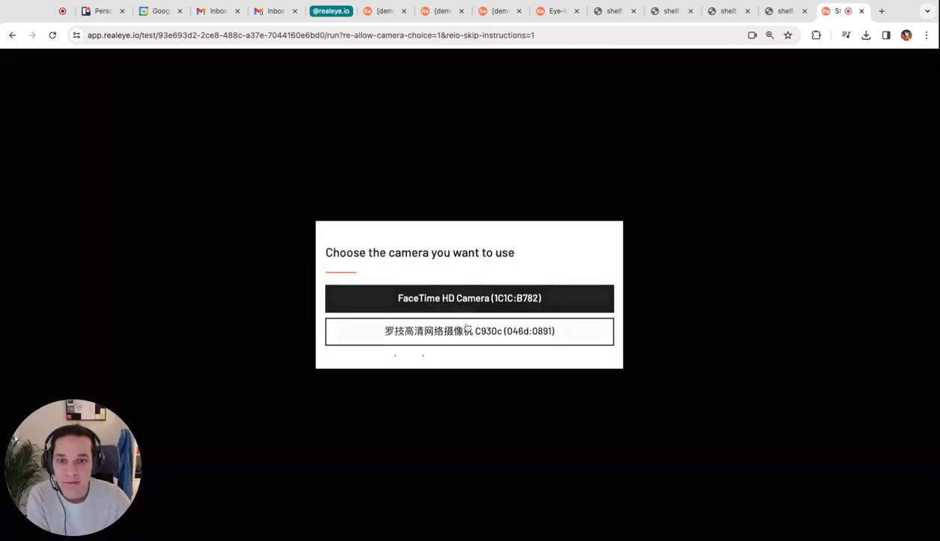
click(466, 328)
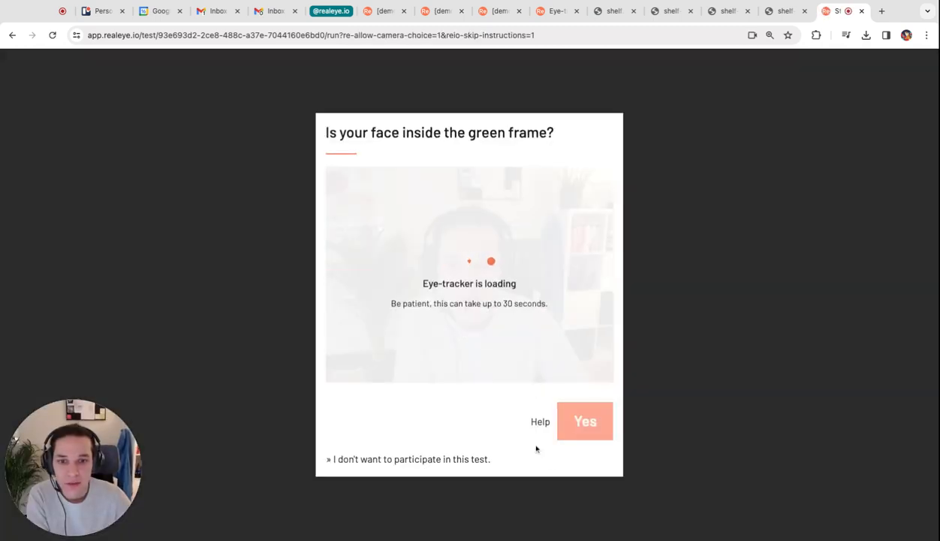
click(587, 422)
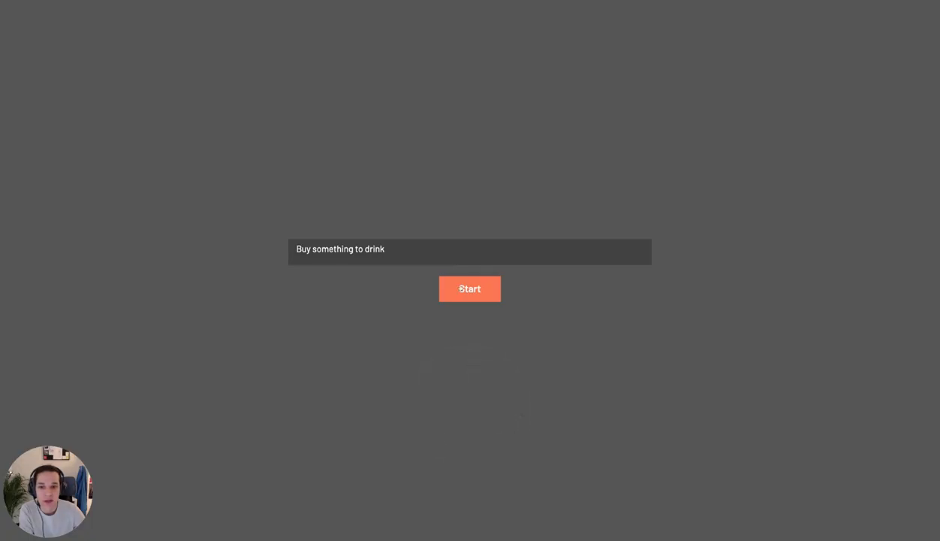
- Start the "Buy something to drink" task, view and close the Dr Pepper and Minute Maid products, and buy the Coca-Cola
click(462, 289)
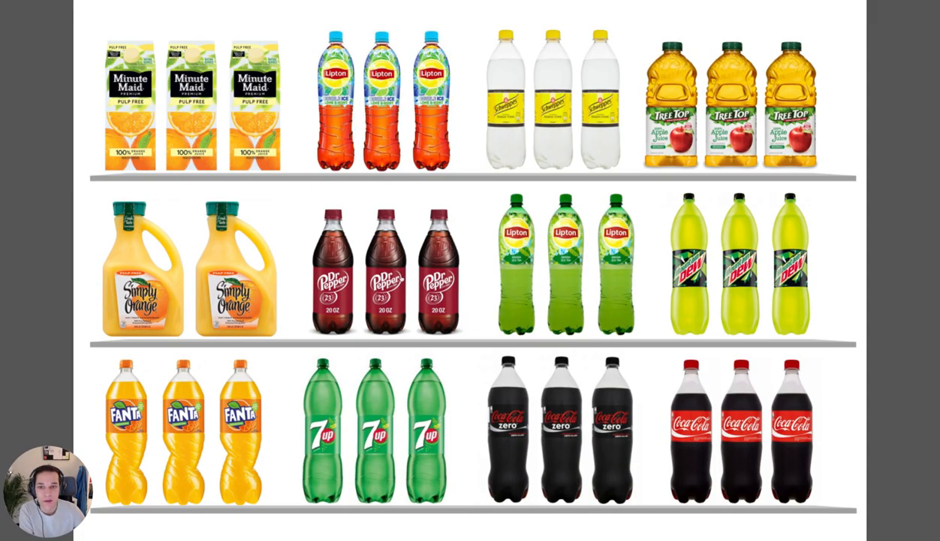
click(400, 279)
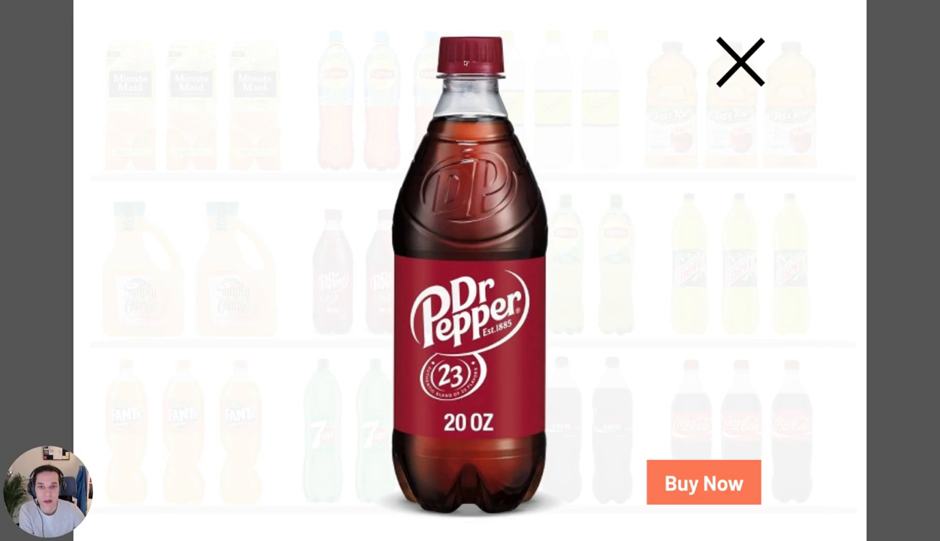
click(742, 67)
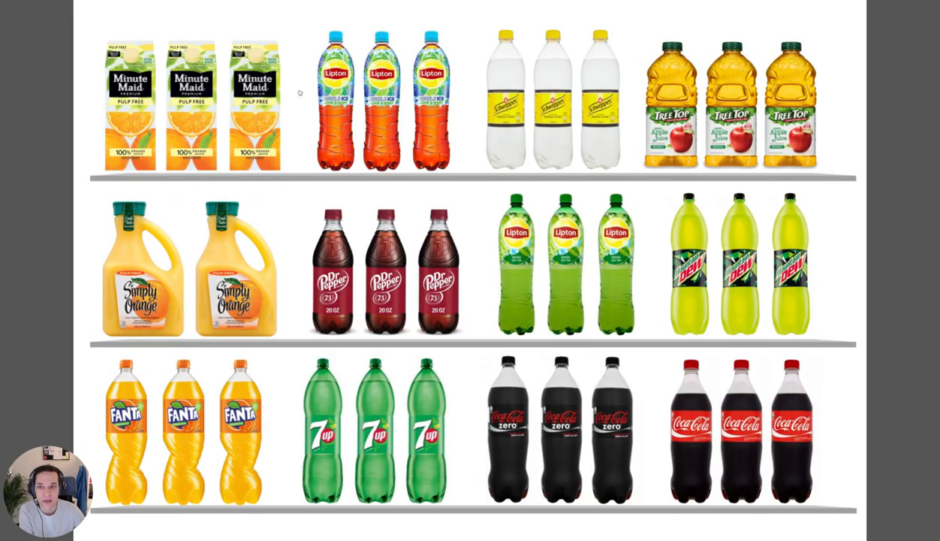
click(193, 113)
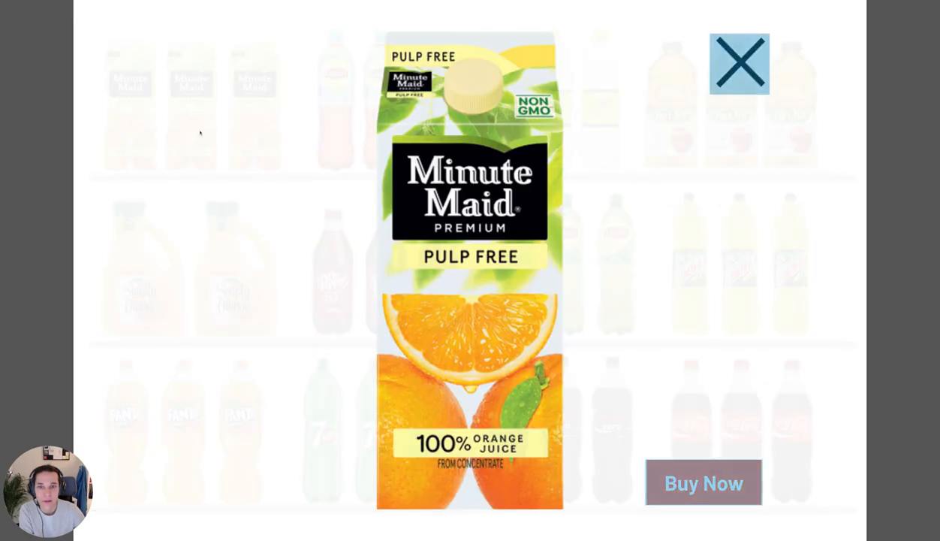
click(744, 40)
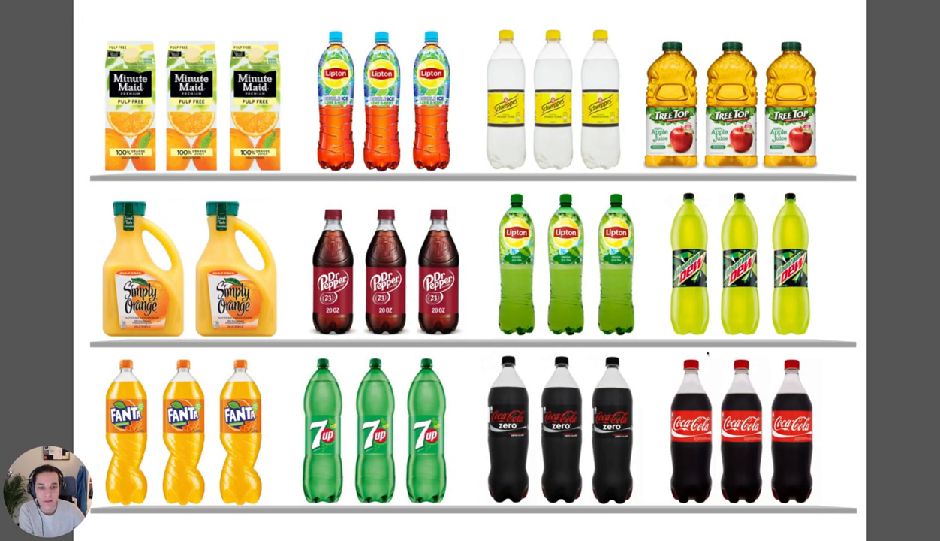
click(724, 429)
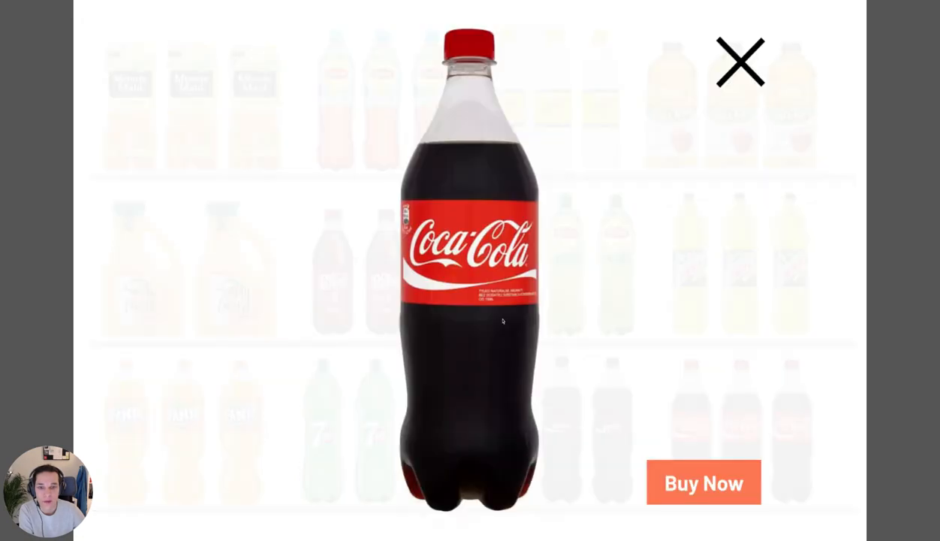
click(719, 484)
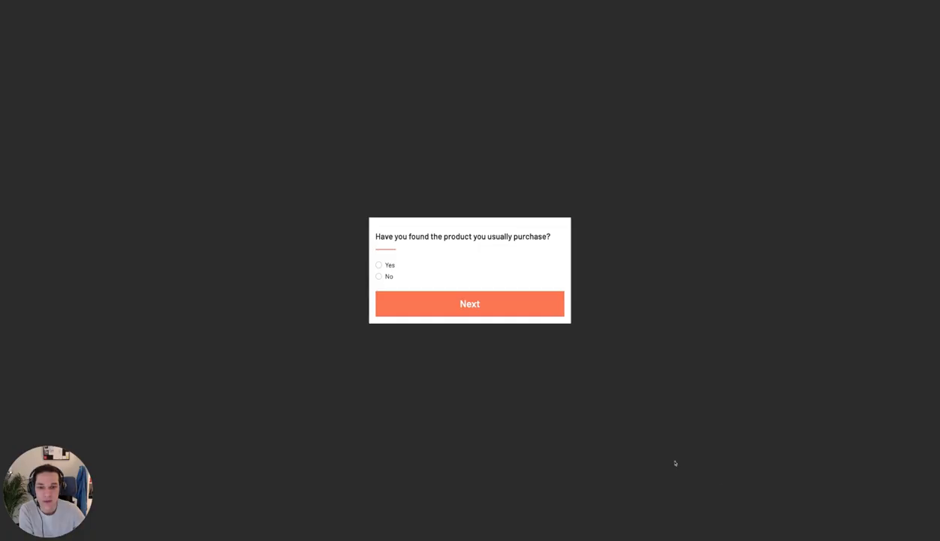
- Answer Yes to finding the usual product, choose Coca-Cola, Schweppes and Fanta as the top 3 favourites, and submit the survey
click(386, 268)
click(465, 309)
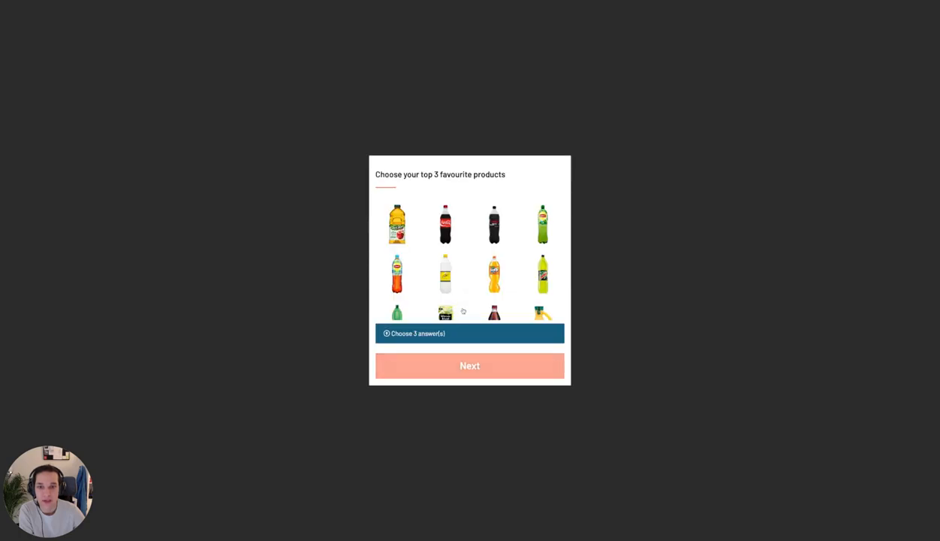
click(425, 233)
click(435, 269)
click(495, 274)
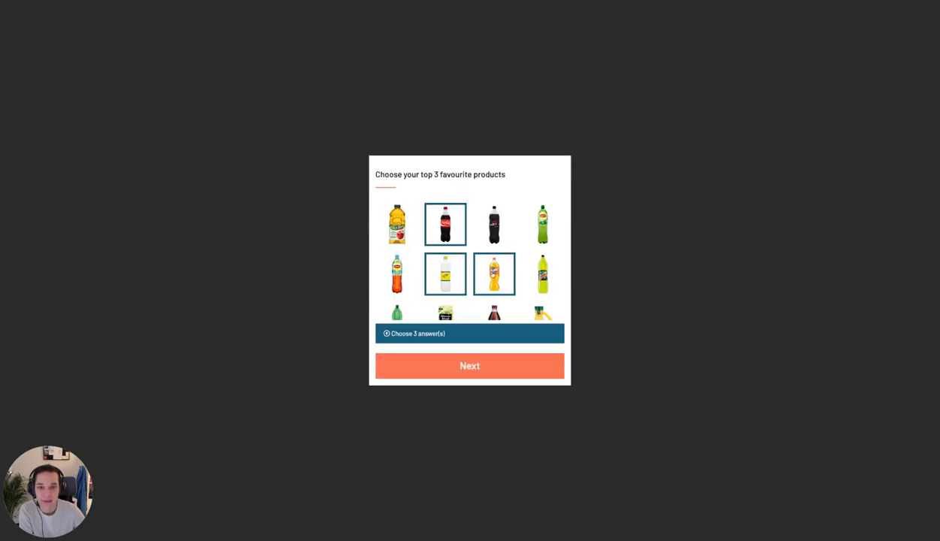
click(473, 365)
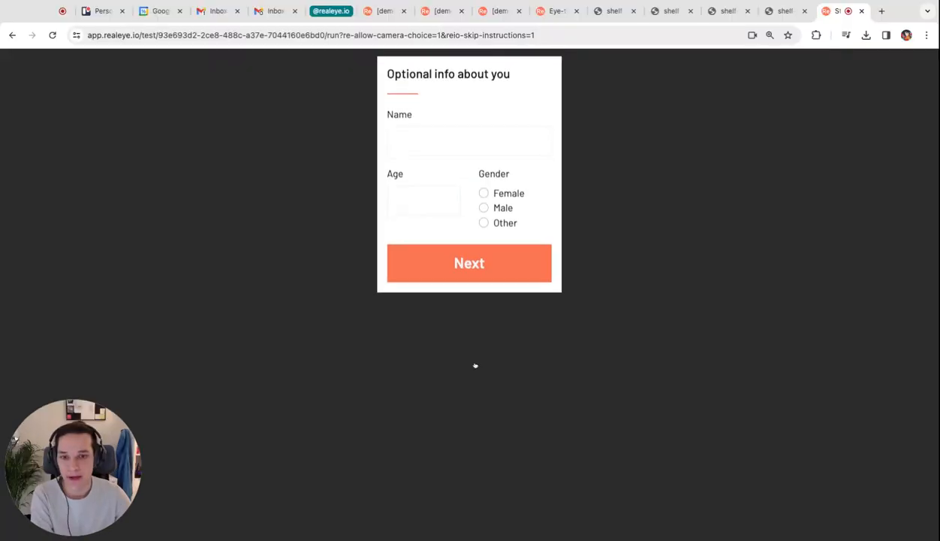
- Fill in the participant's name, set the age to 37 and the gender to Male, and submit the optional info
click(453, 147)
text(Adam test)
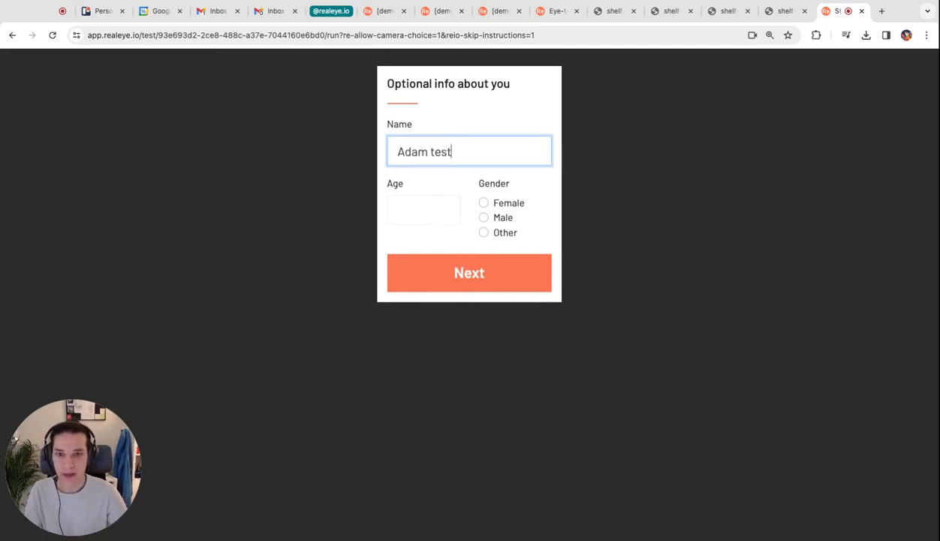
click(455, 197)
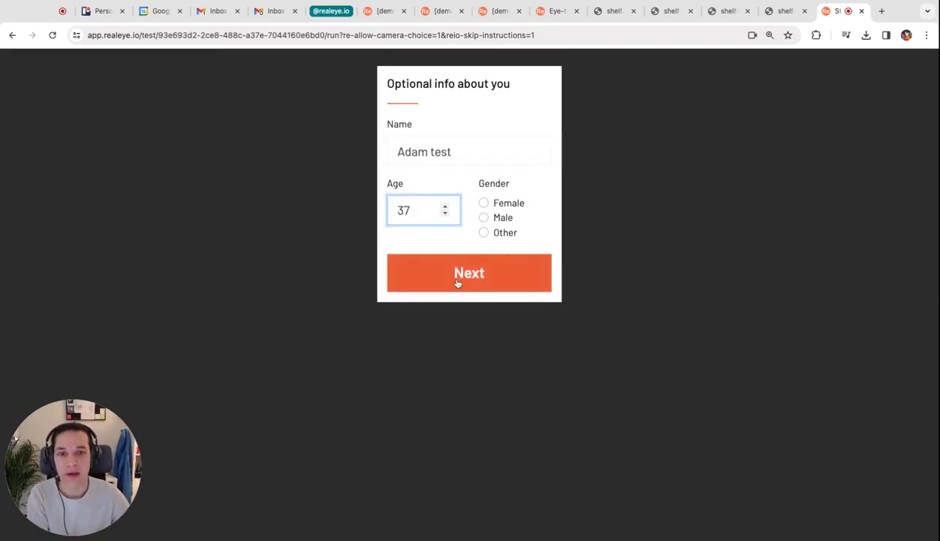
click(489, 219)
click(474, 279)
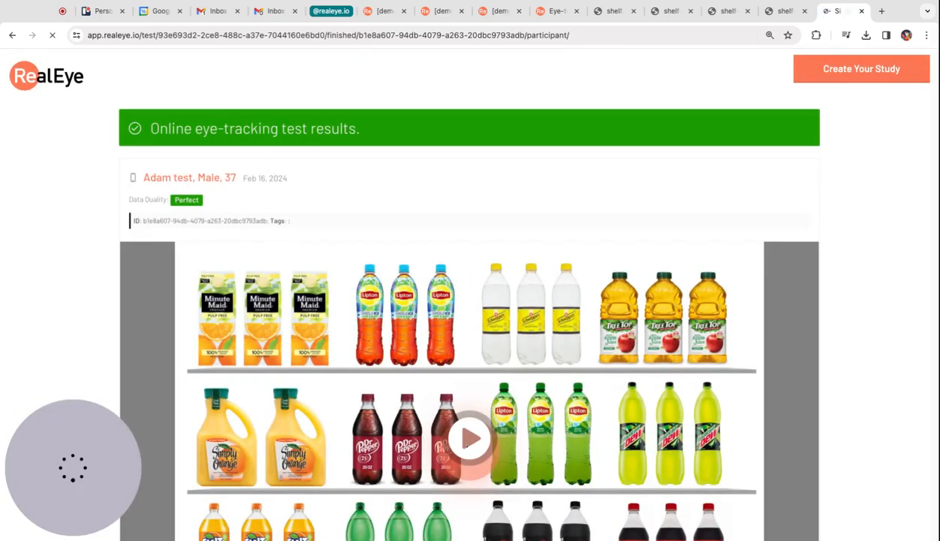
- Play back the finished test's gaze recording and pause it near the end
scroll(470, 376, down, 3)
click(468, 315)
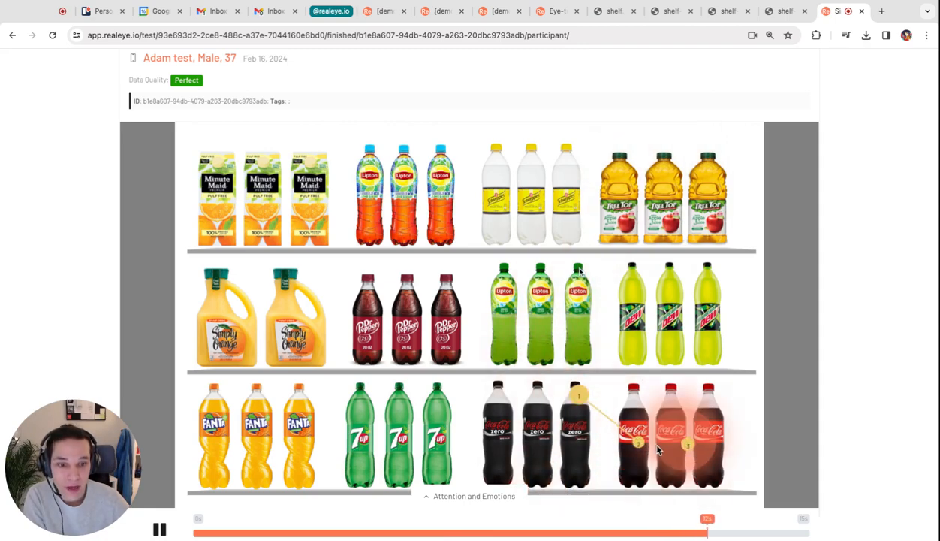
key(space)
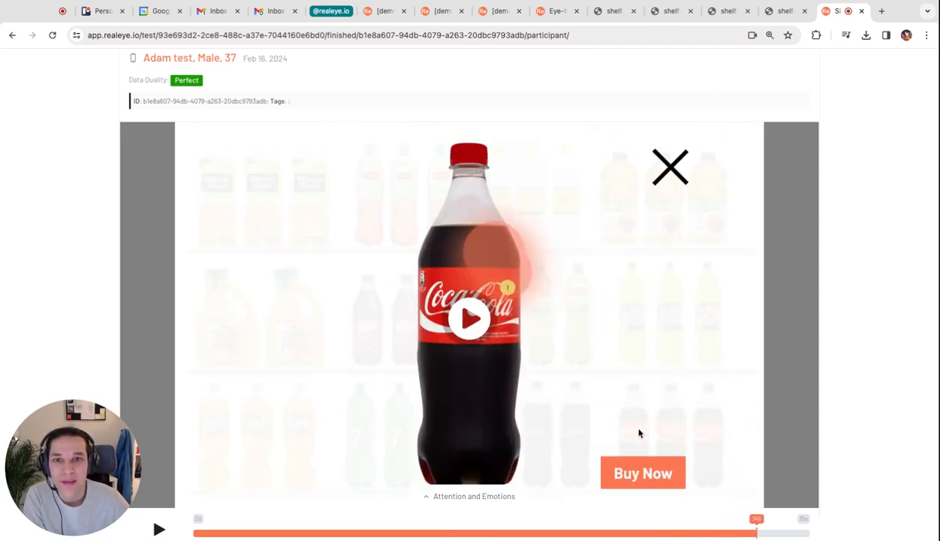
- Switch to the demo study's shelf heatmap, reapply the test filter, and update the metrics of the Schweppes area of interest
click(399, 8)
click(435, 9)
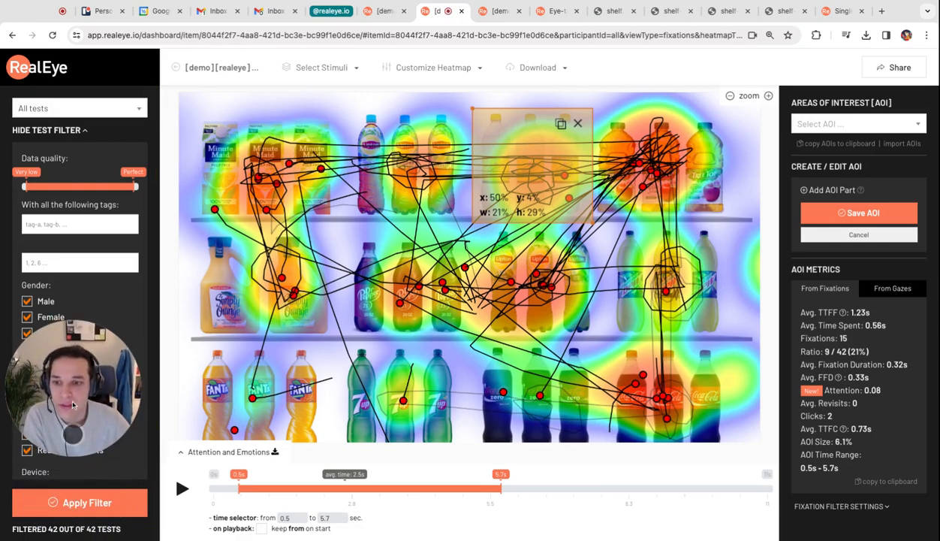
click(78, 504)
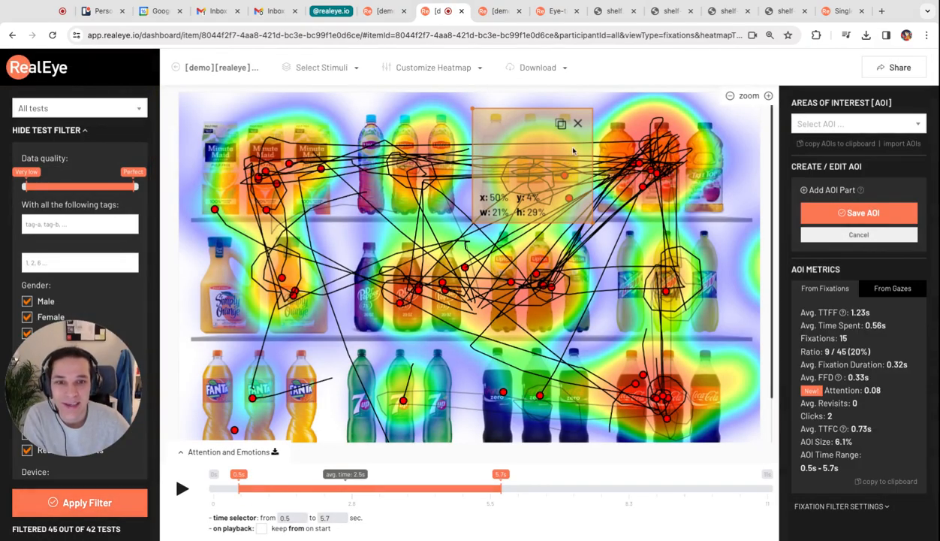
click(519, 157)
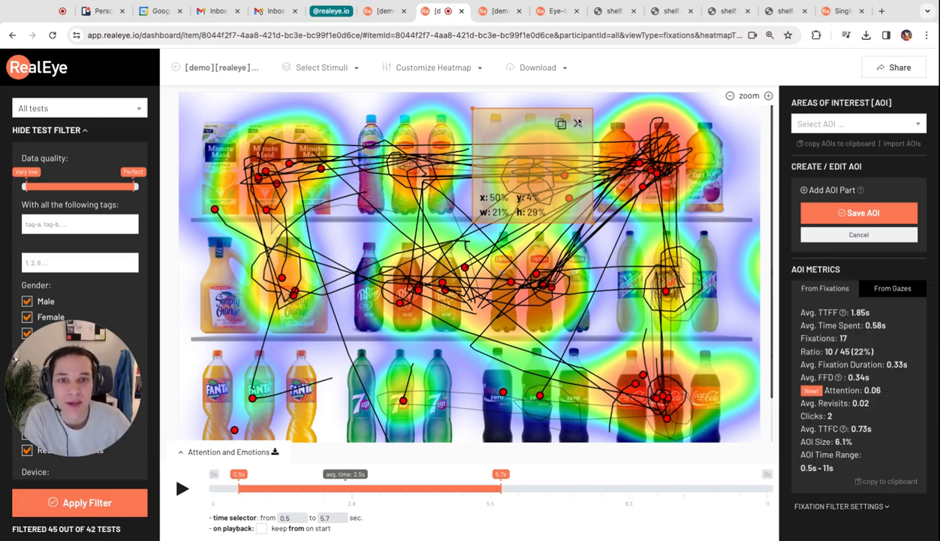
- Replace the Schweppes area of interest with a rectangle about 26% wide and 27% high over the Coca-Cola bottles
click(578, 122)
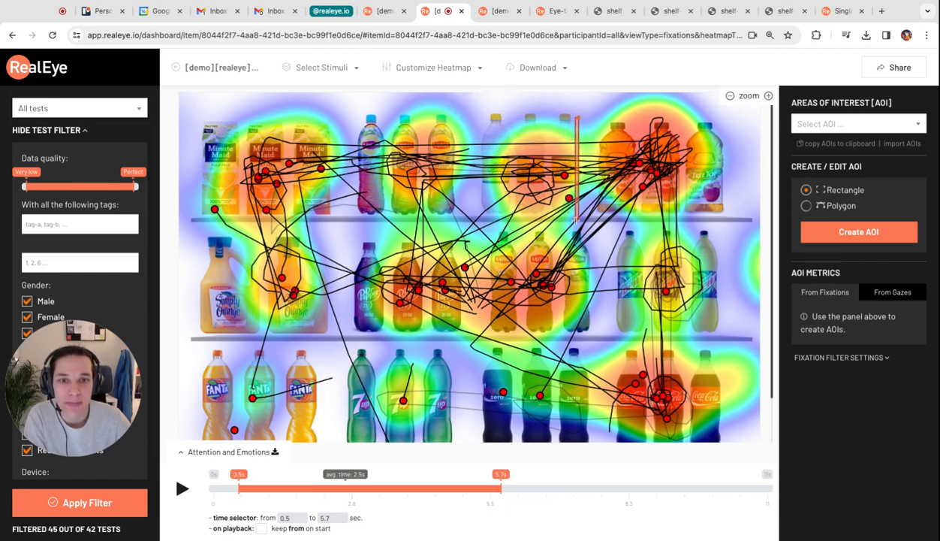
drag(577, 220, 728, 223)
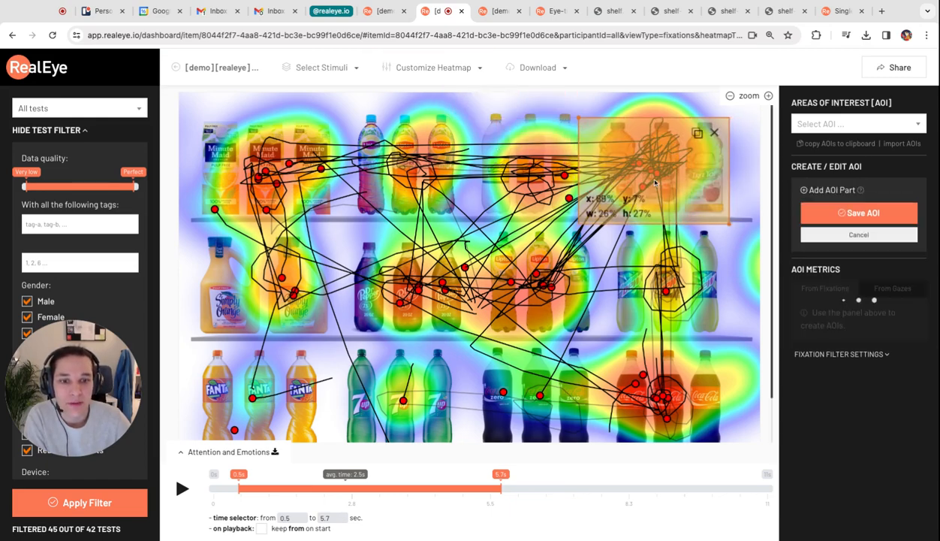
drag(655, 183, 673, 397)
scroll(673, 391, down, 1)
drag(668, 351, 665, 361)
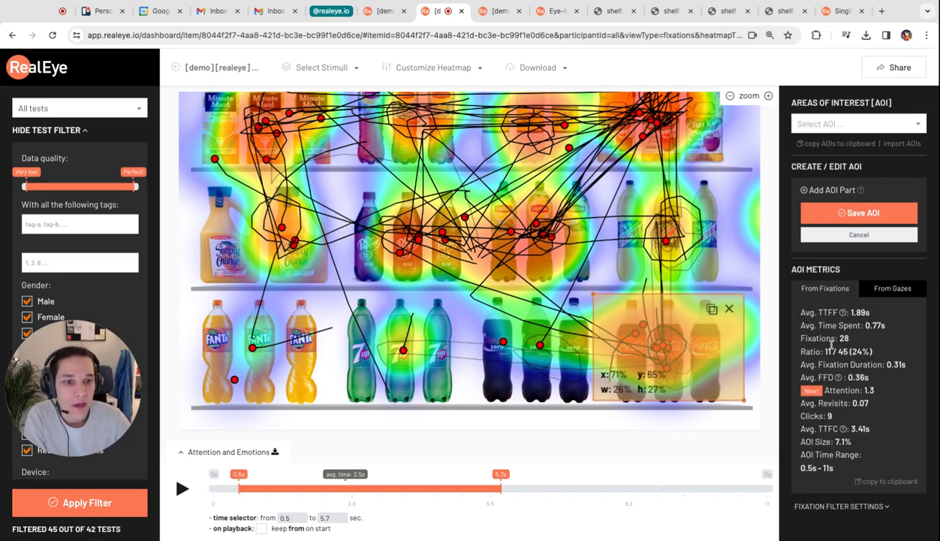
- Examine the click count and average time spent for the Coca-Cola area of interest
triple_click(812, 416)
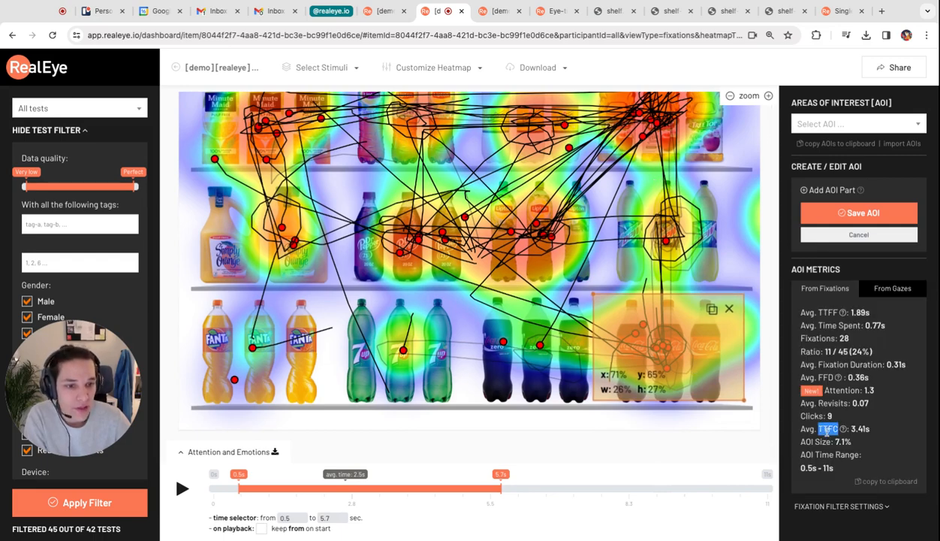
triple_click(821, 327)
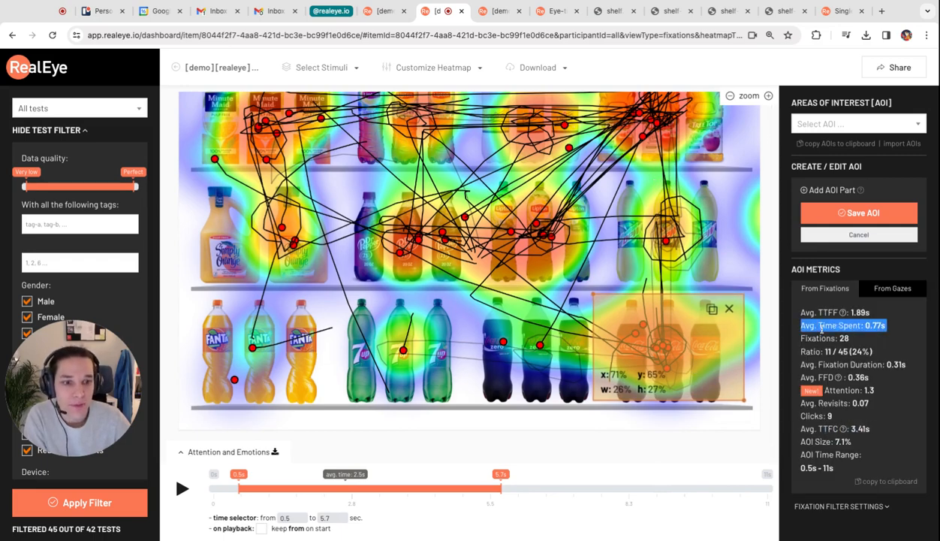
- Replace the Coca-Cola area of interest with a rectangle about 24% wide and 27% high over the Fanta bottles
triple_click(876, 394)
click(864, 392)
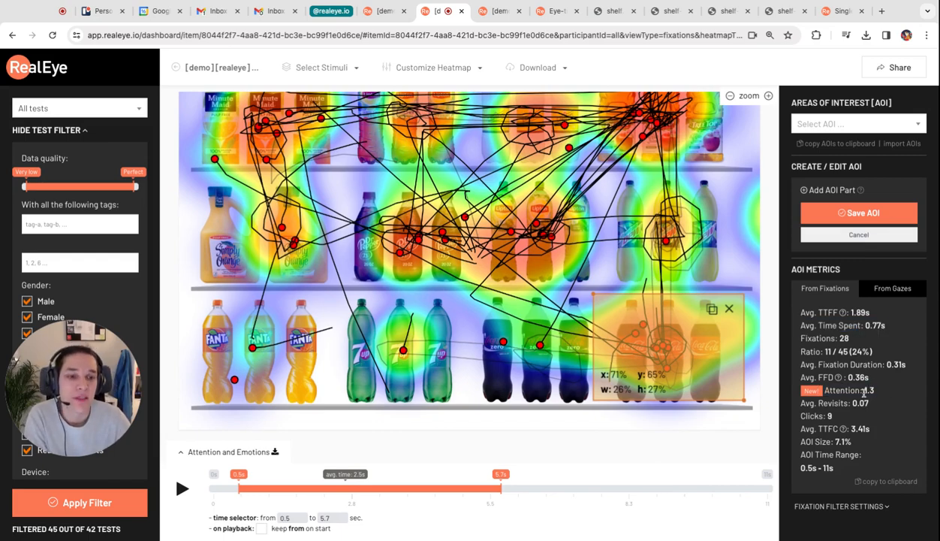
click(728, 310)
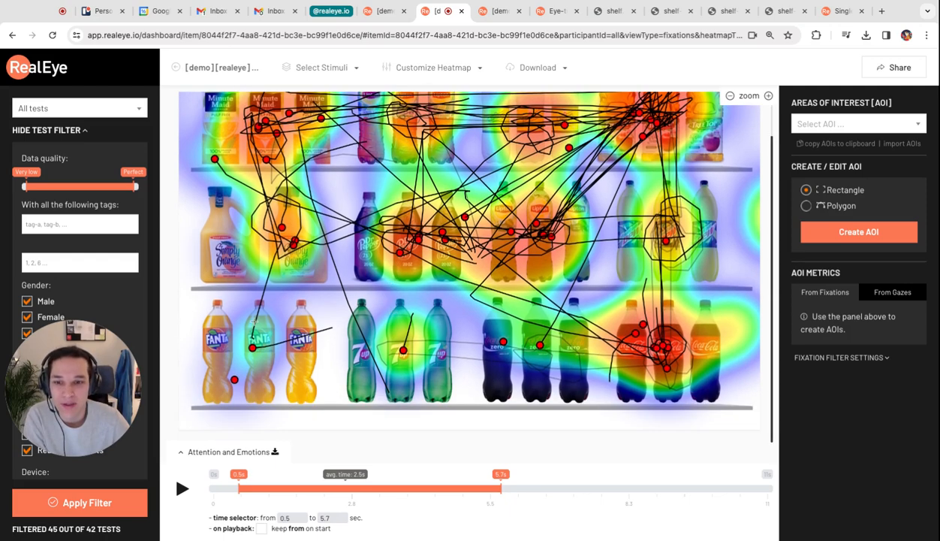
drag(198, 298, 332, 406)
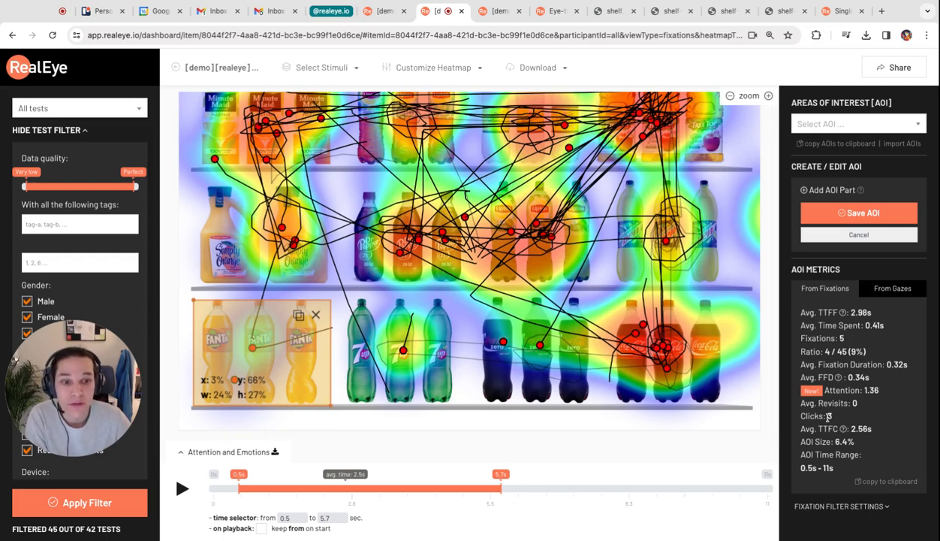
- Filter the shelf heatmap's tests with the value 1 in the numeric filter that follows the tags filter
drag(78, 411, 78, 482)
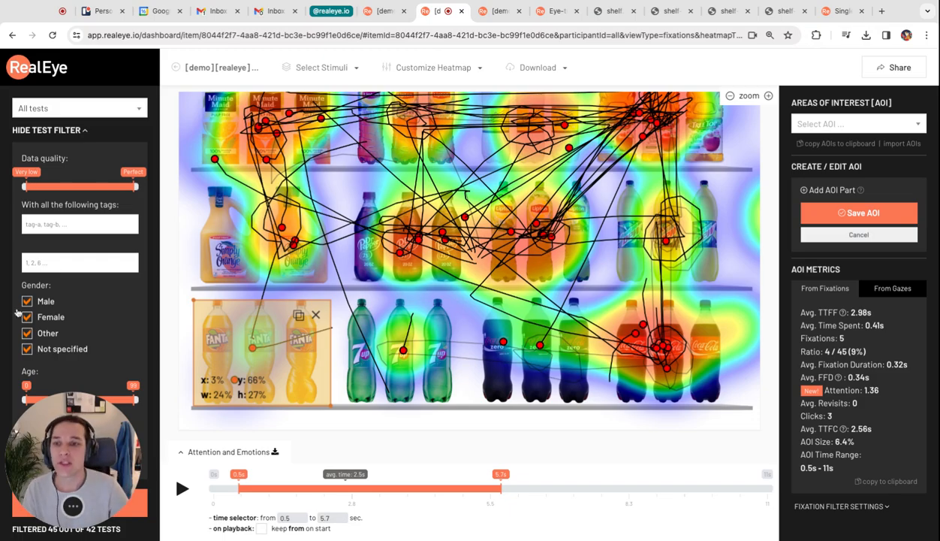
text(1)
key(Return)
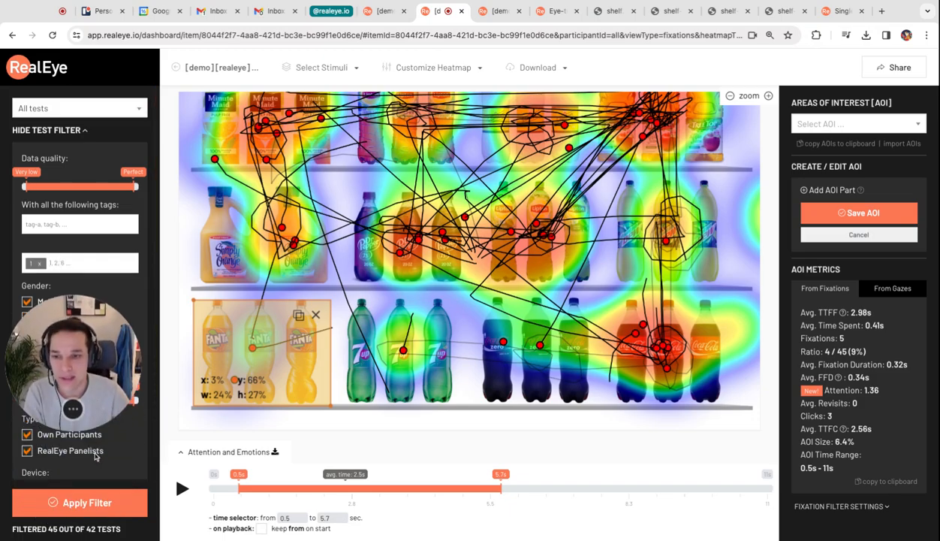
click(83, 502)
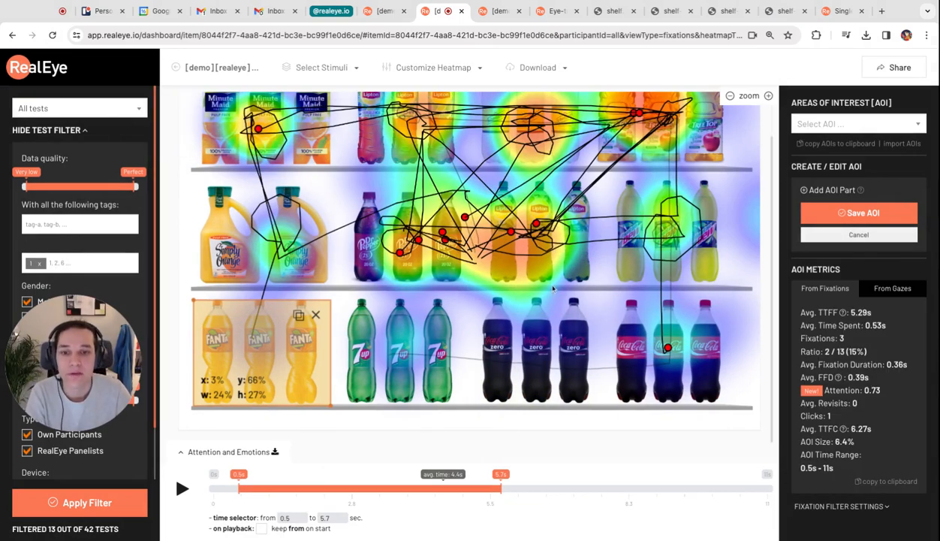
scroll(569, 289, up, 1)
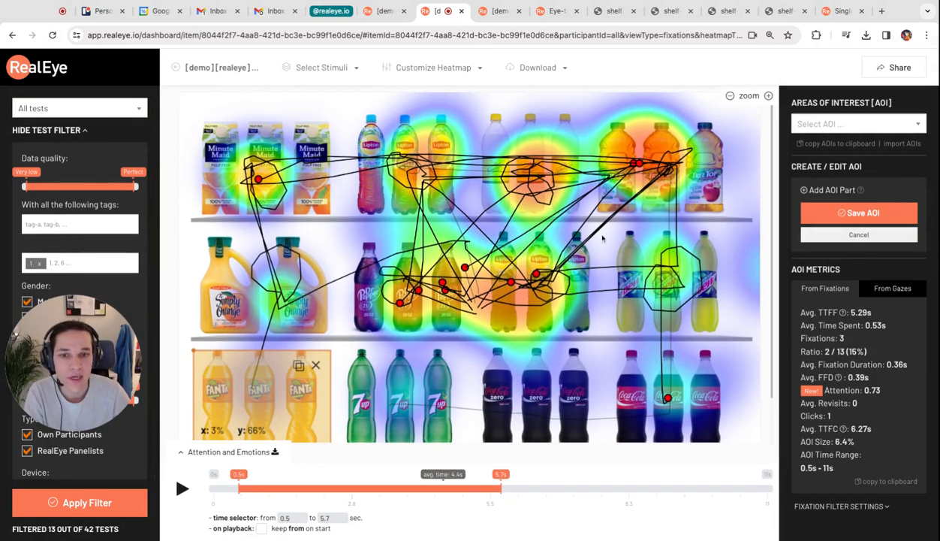
- Remove the Fanta area of interest and set the end of the heatmap's time range to 5 seconds
click(316, 367)
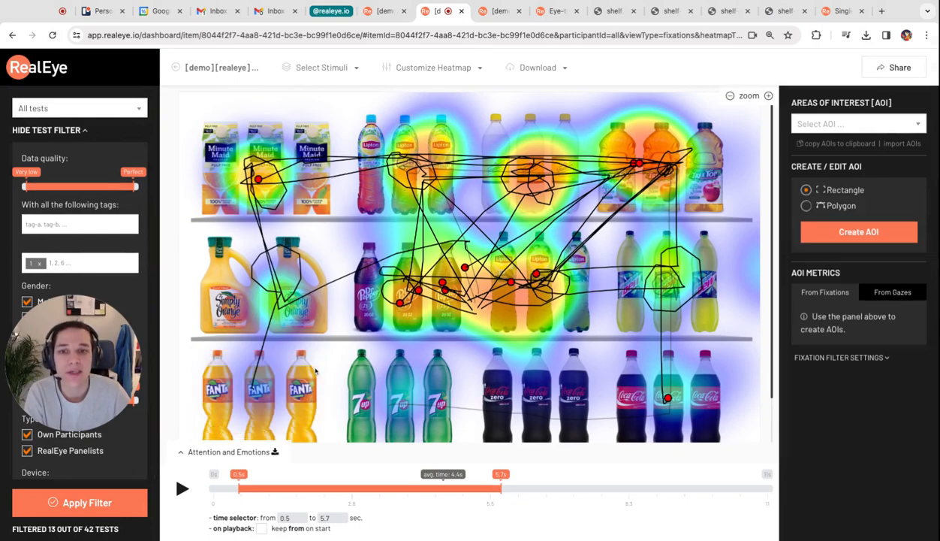
scroll(519, 366, down, 1)
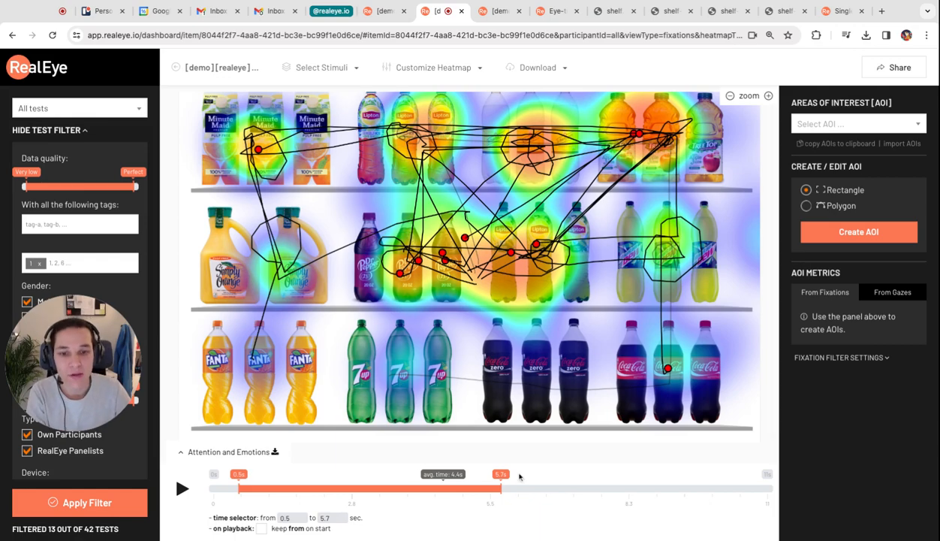
drag(502, 478, 466, 478)
- Replace the value 1 in the numeric test filter with 2 and apply the filter to the shelf heatmap
key(BackSpace)
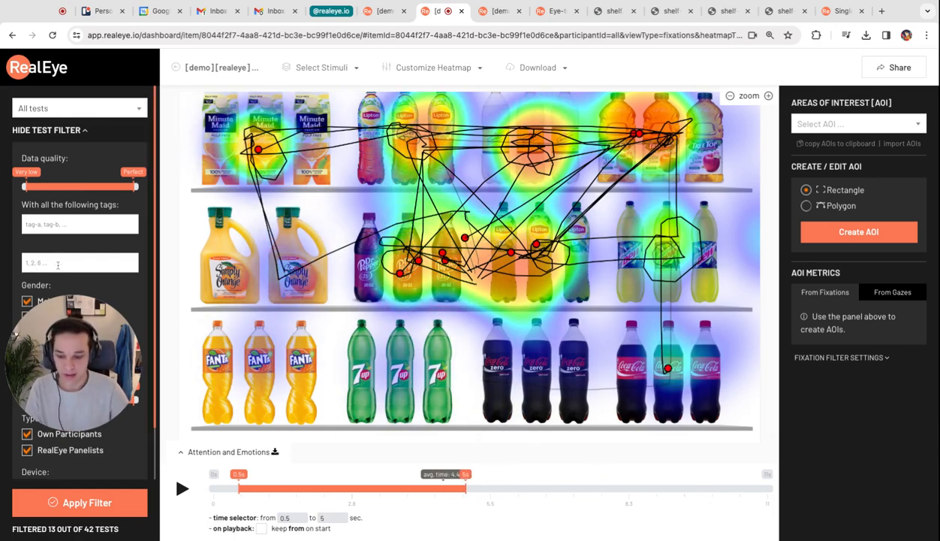
text(2)
key(Return)
click(86, 502)
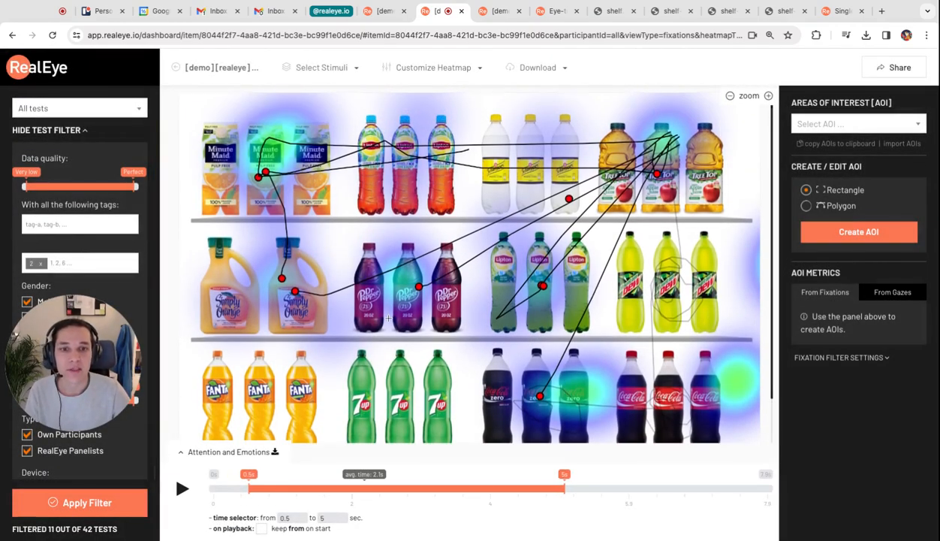
scroll(389, 318, up, 1)
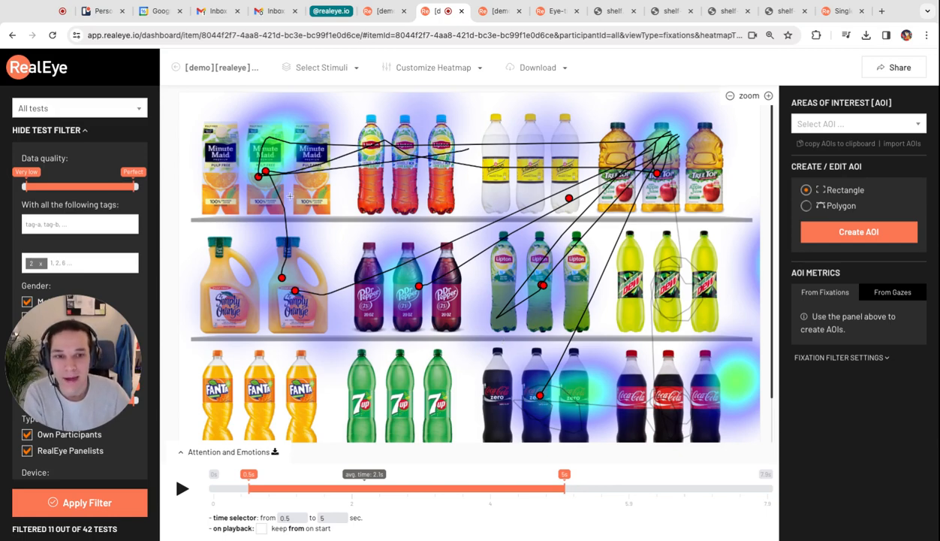
- Return to the Shopper - planogram demo study and open its Study Setup at the external tool integration settings
click(233, 67)
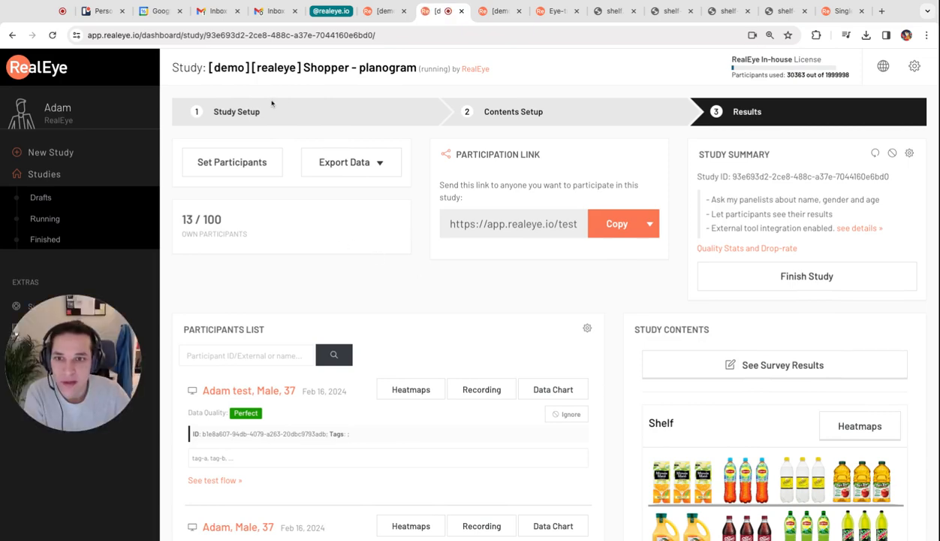
click(234, 112)
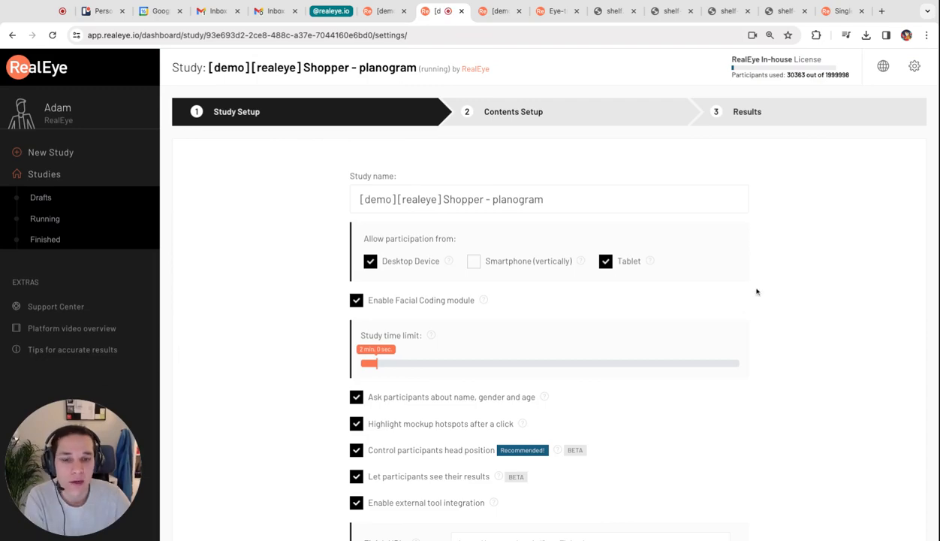
scroll(756, 247, down, 2)
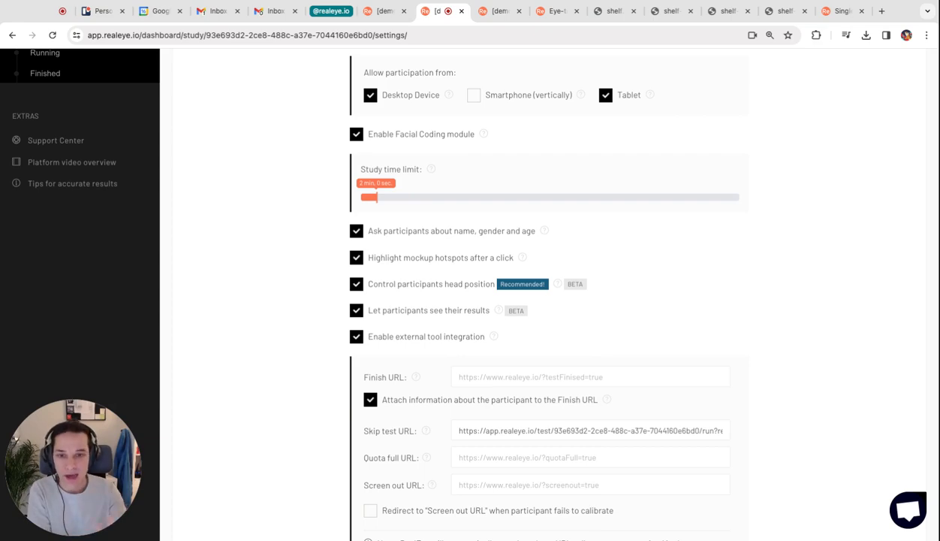
click(518, 399)
click(526, 384)
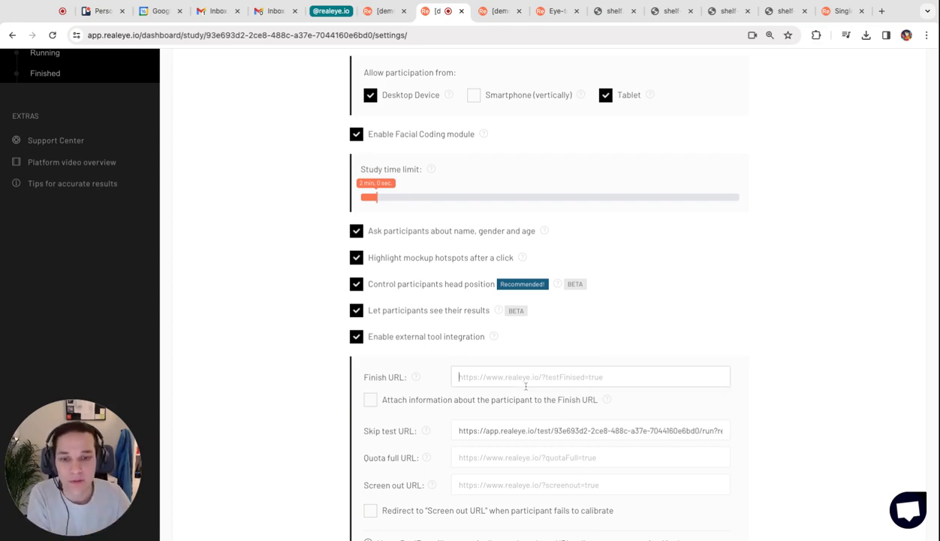
click(512, 404)
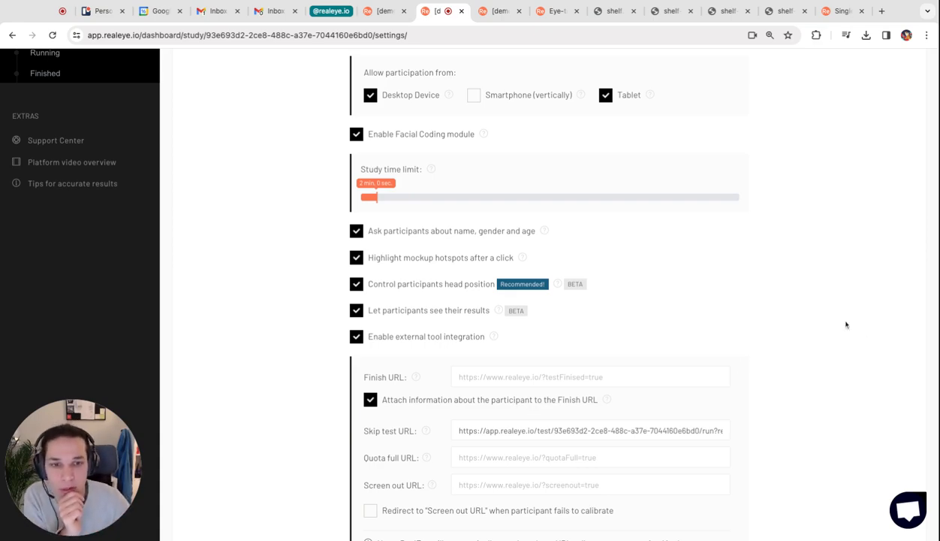
- Review the demo study's remaining setup options, from the external tool integration URLs to the intro and closing messages
scroll(784, 305, down, 5)
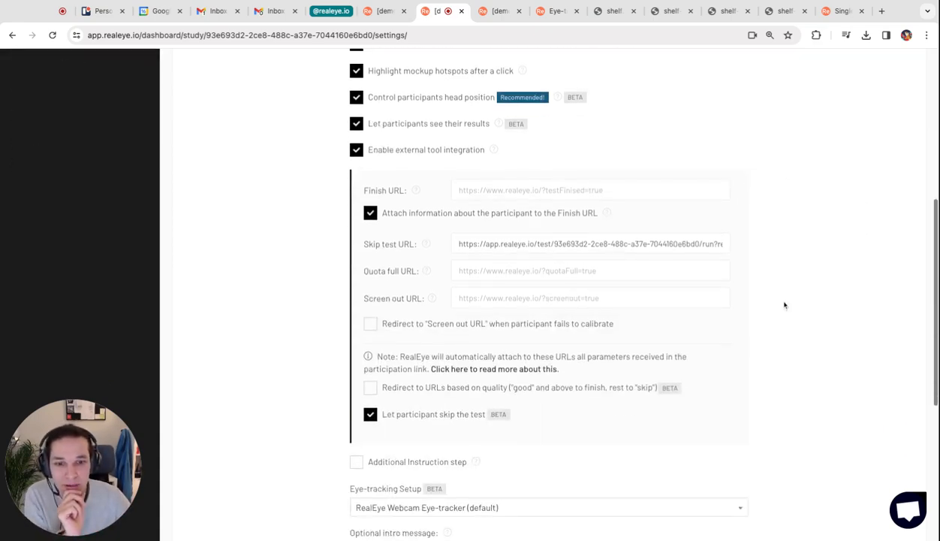
scroll(784, 305, down, 5)
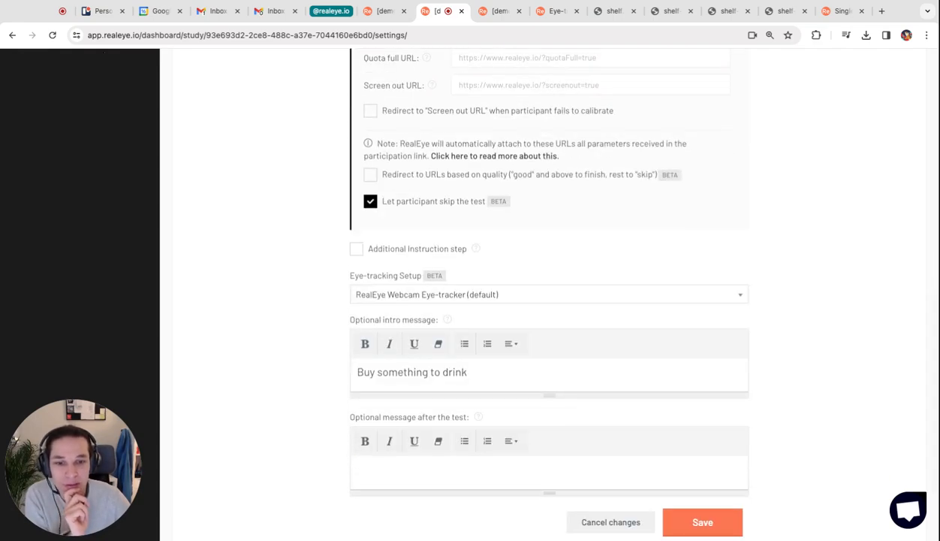
scroll(784, 305, up, 10)
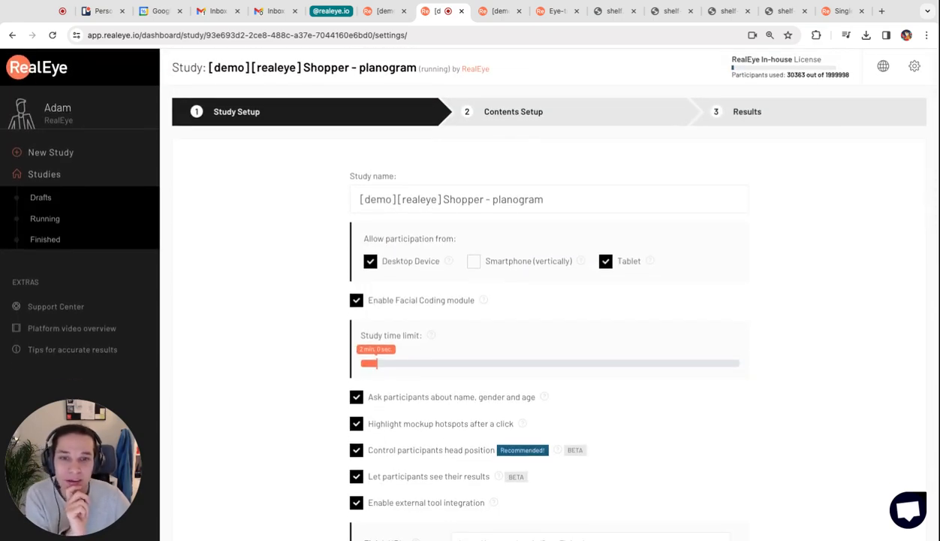